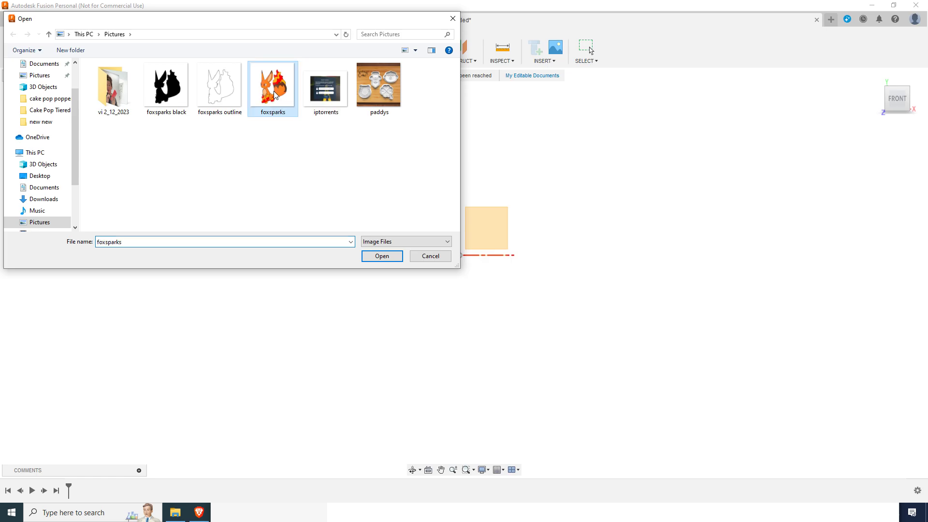
Place the foxsparks image as a canvas on the front XY plane and calibrate the fox's height, flame tip to foot level, to 90 mm
left_click(487, 233)
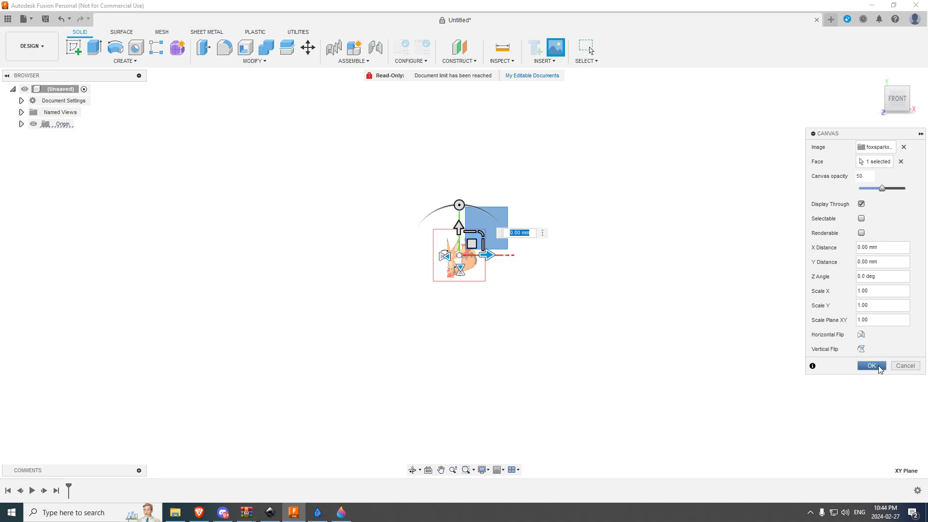
left_click(871, 366)
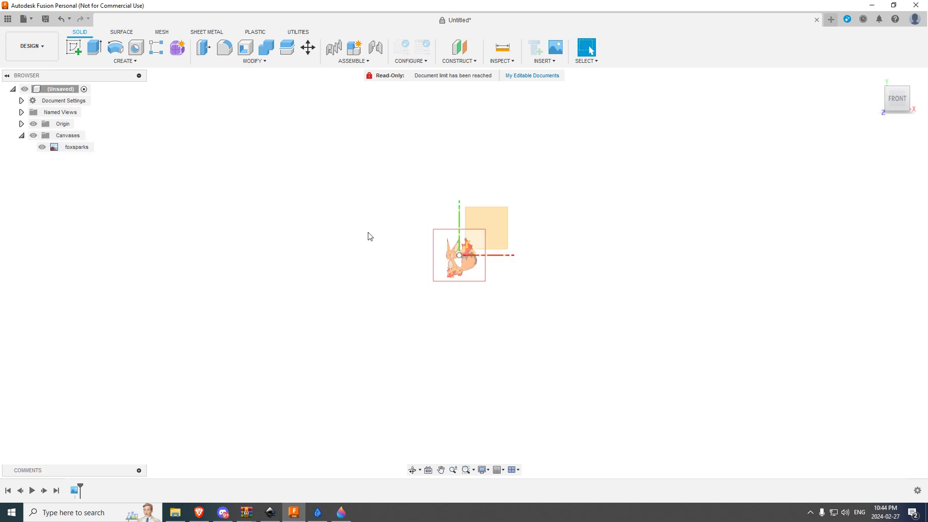
right_click(71, 151)
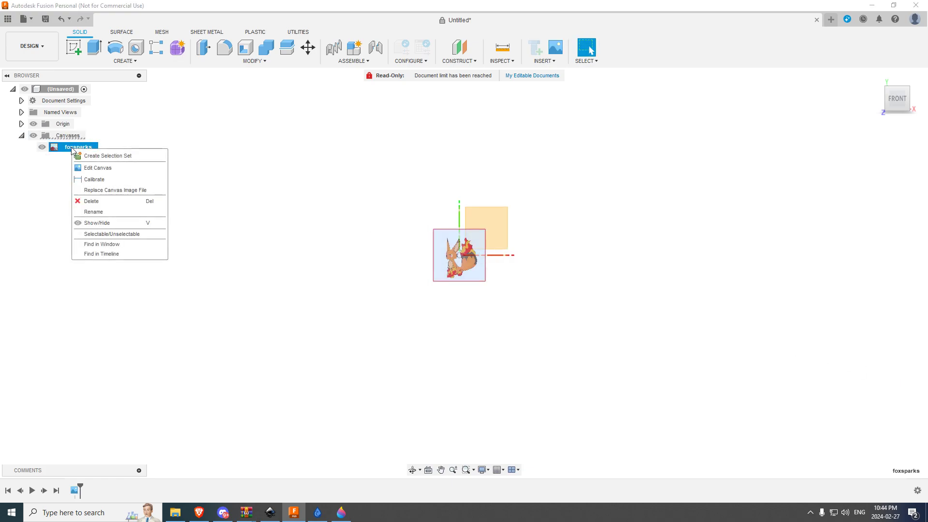
left_click(94, 180)
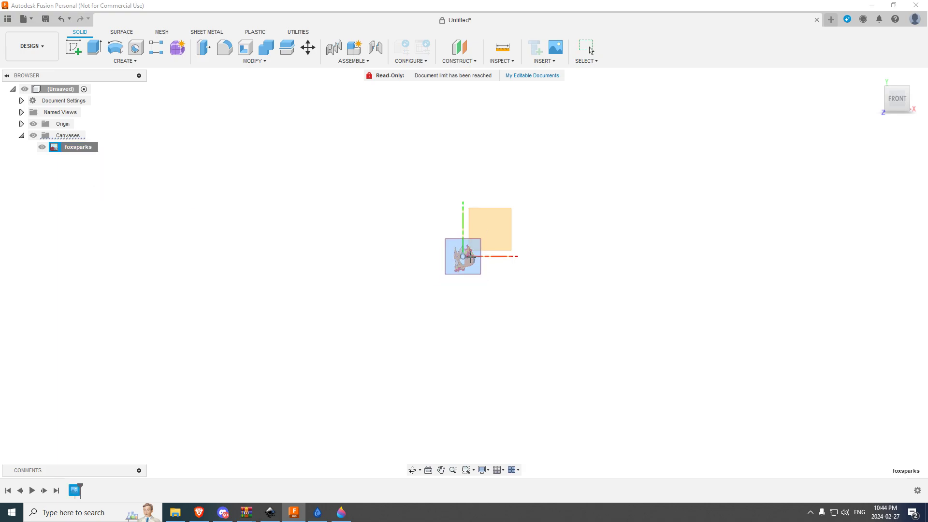
scroll(464, 248, "up", 10)
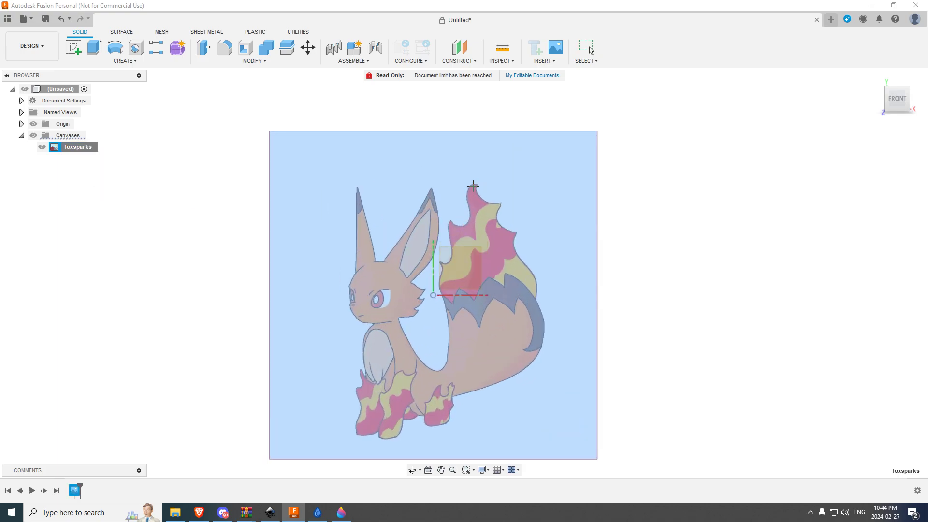
left_click(472, 184)
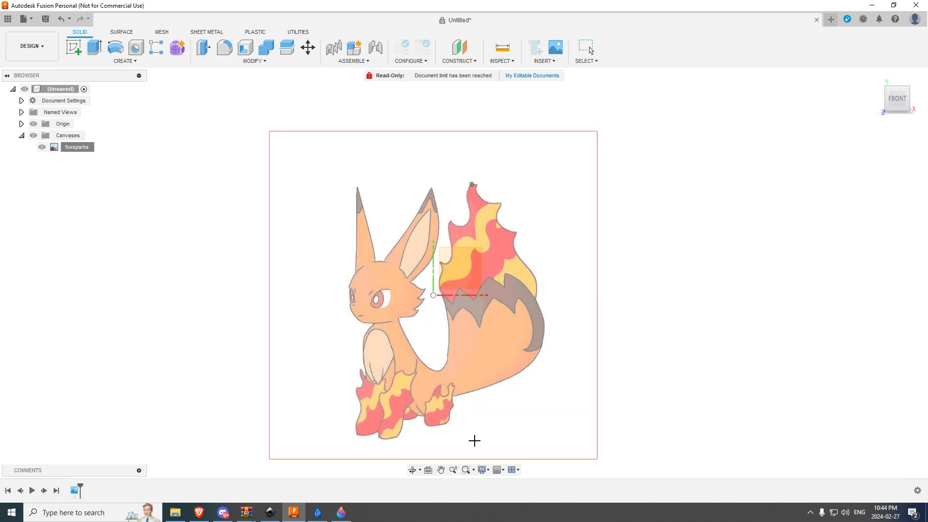
left_click(474, 440)
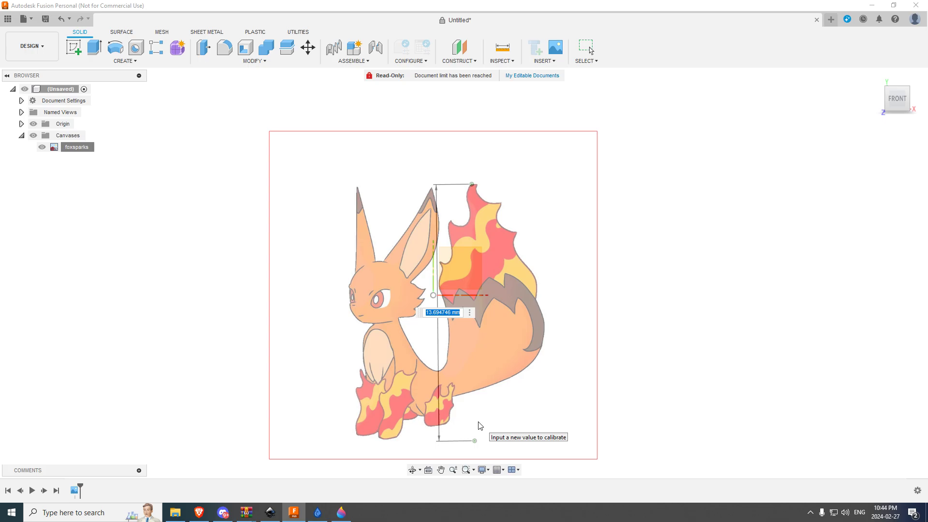
type("90")
key("Return")
Start a new sketch on the front XY plane over the fox canvas
scroll(480, 423, "down", 6)
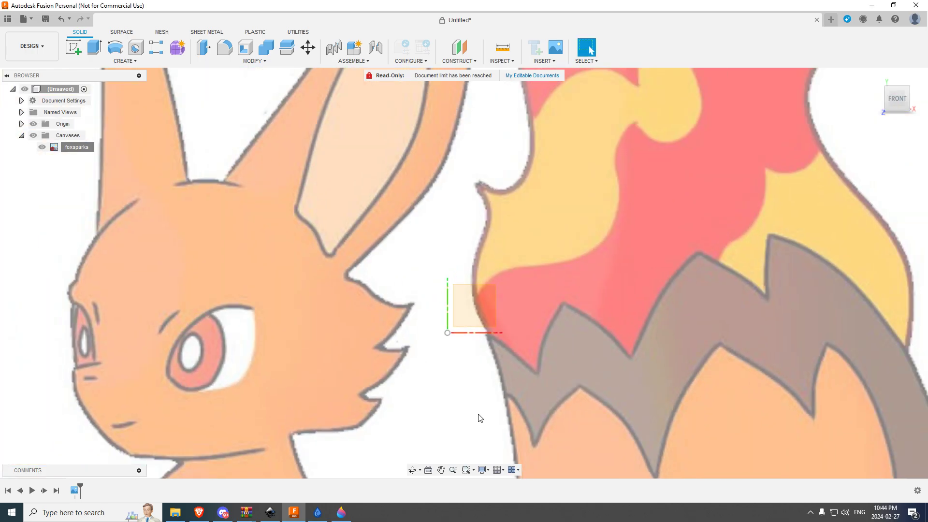
middle_click_drag(458, 417, 455, 315)
scroll(458, 335, "down", 4)
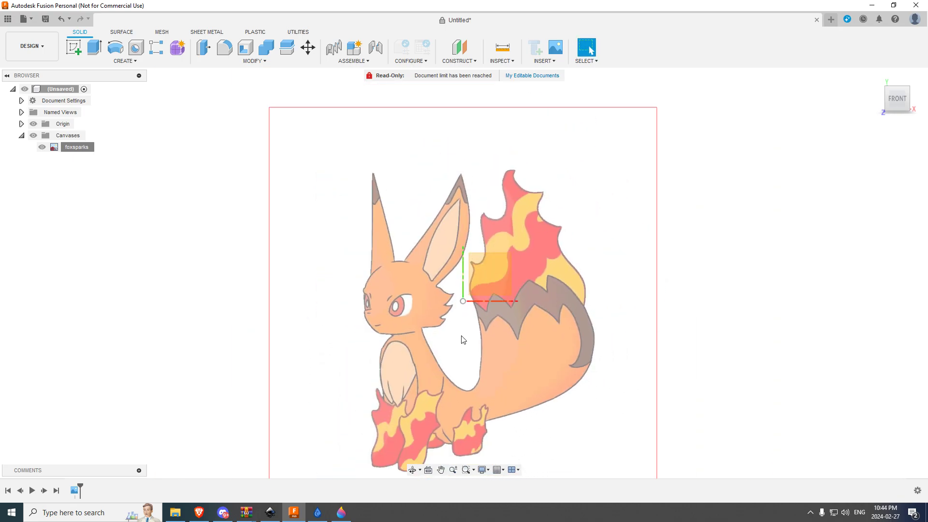
left_click(74, 47)
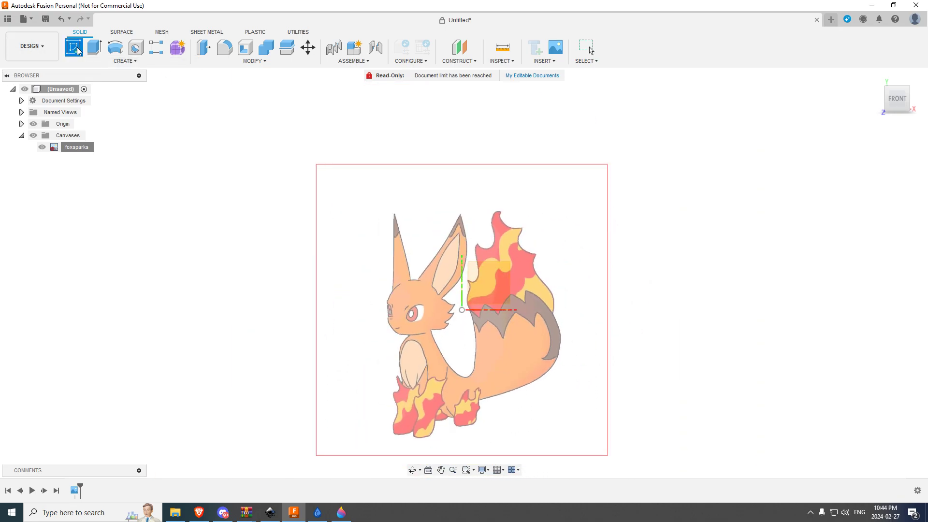
left_click(496, 285)
Draw a fit point spline along the large ear's inner edge, from near its tip down to the head
scroll(448, 238, "up", 2)
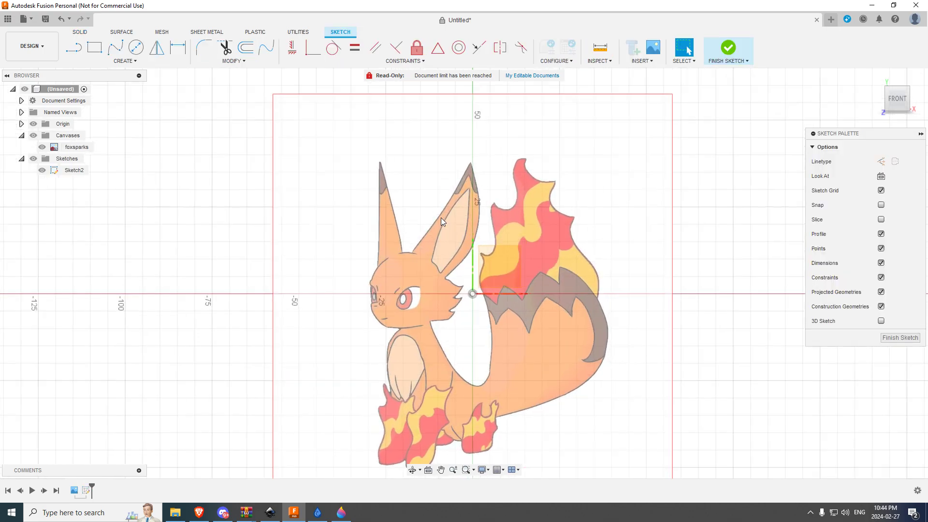
scroll(441, 217, "up", 2)
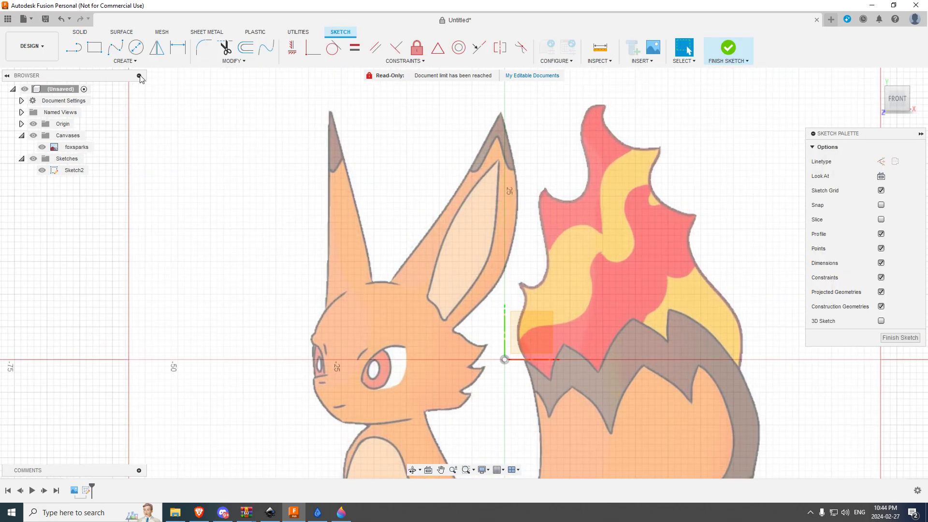
left_click(117, 51)
scroll(515, 174, "up", 2)
left_click(480, 114)
left_click(451, 168)
left_click(401, 248)
left_click(347, 321)
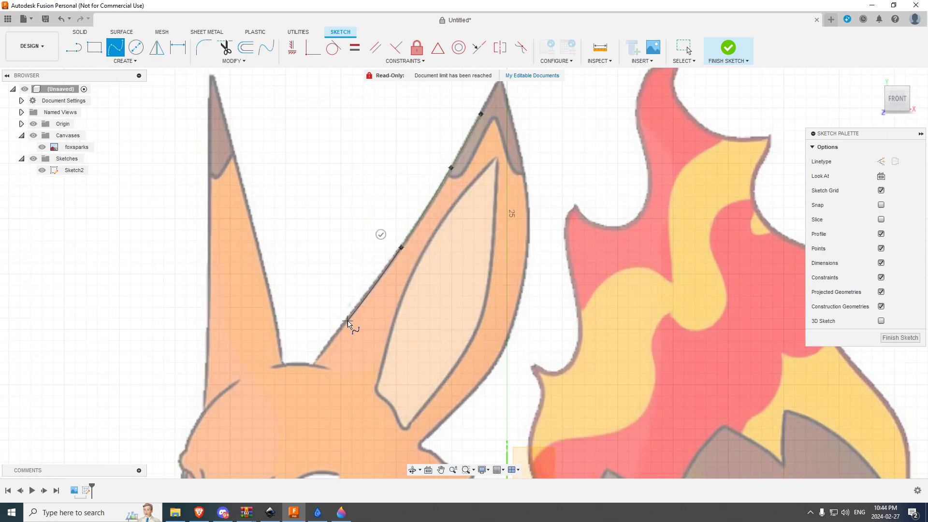
left_click(315, 364)
left_click(295, 351)
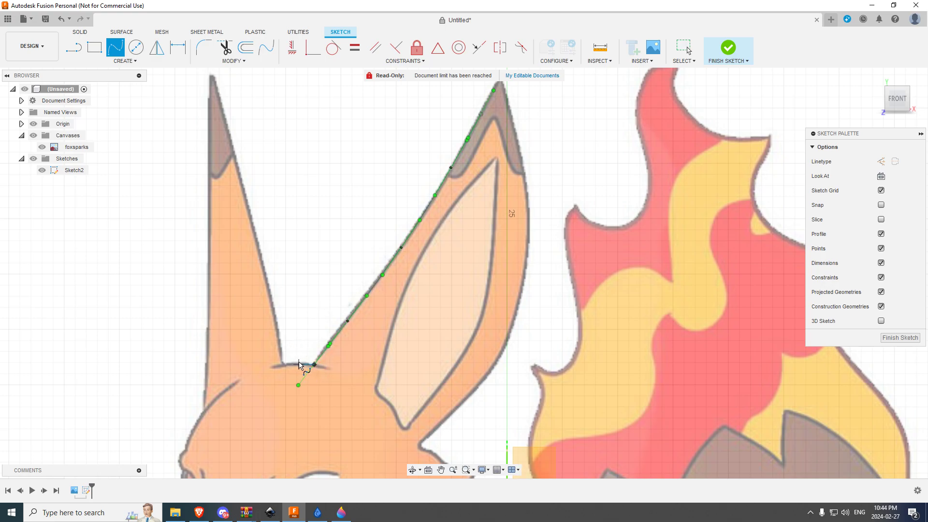
Trace the short head edge between the ears and the narrow ear's inner edge up to its tip
left_click(282, 366)
left_click(282, 344)
left_click(274, 320)
left_click(249, 213)
left_click(233, 145)
left_click(212, 89)
Continue the spline down the narrow ear's outer edge to the fox's forehead
left_click(208, 109)
left_click(208, 187)
left_click(207, 303)
left_click(204, 379)
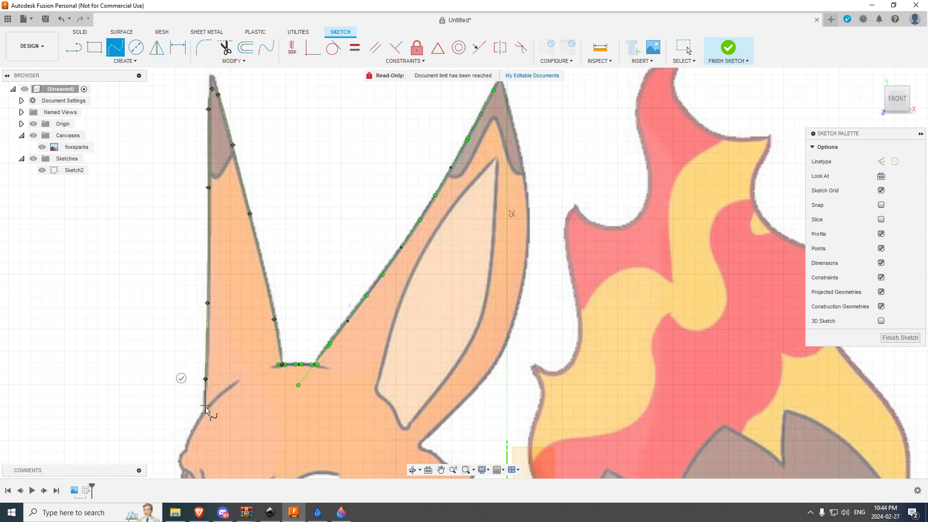
left_click(202, 409)
left_click(189, 436)
Trace the face profile with spline points from the forehead past the far eye and chin to the throat
middle_click_drag(193, 423, 254, 261)
left_click(248, 288)
left_click(242, 295)
left_click(242, 307)
left_click(246, 360)
left_click(244, 380)
left_click(267, 418)
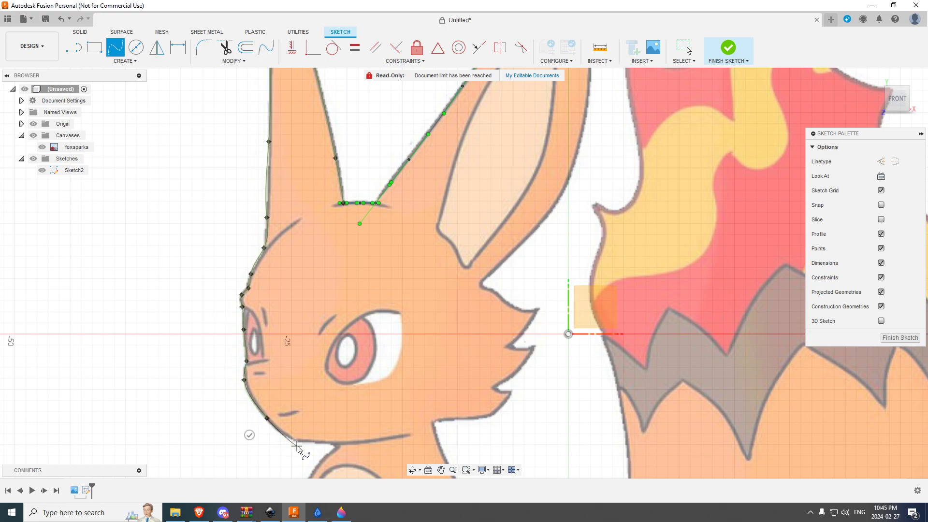
left_click(299, 440)
left_click(328, 441)
left_click(338, 449)
Trace the chest edge from the throat down to the small flame tip at the top of the front leg
middle_click_drag(336, 413, 365, 291)
left_click(352, 339)
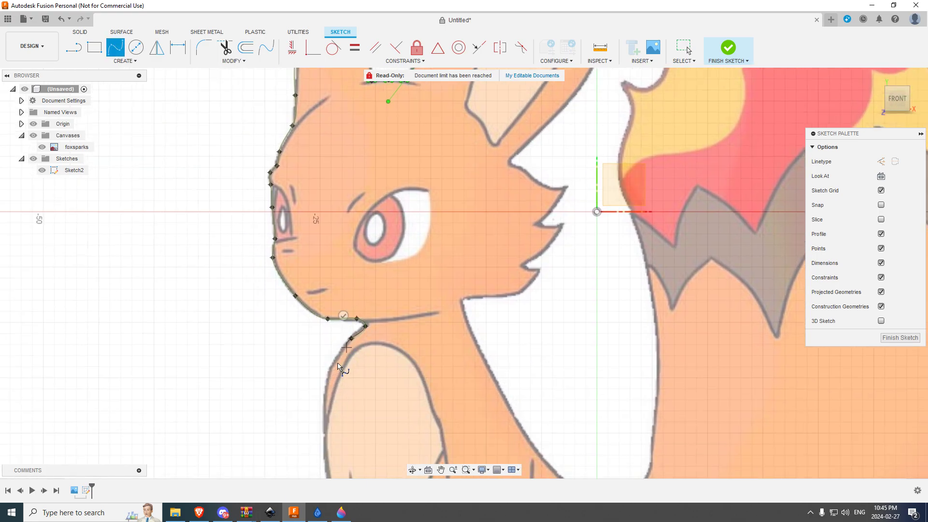
left_click(328, 384)
middle_click_drag(324, 462, 321, 327)
left_click(327, 332)
left_click(329, 383)
left_click(322, 368)
left_click(316, 366)
left_click(317, 387)
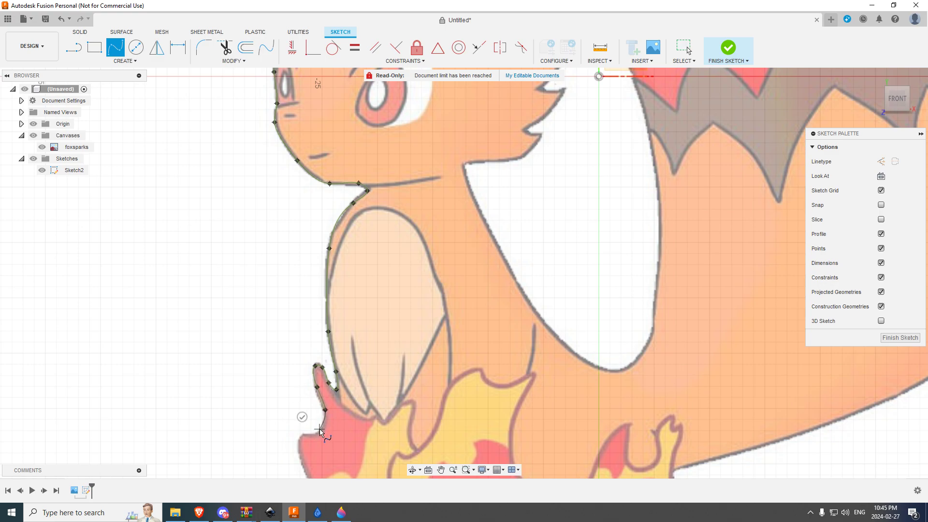
Trace the foremost leg's outer flame edge and around the underside of its foot
left_click(306, 435)
middle_click_drag(306, 435, 293, 263)
left_click(300, 447)
left_click(300, 316)
left_click(300, 353)
left_click(288, 392)
left_click(282, 430)
left_click(304, 449)
left_click(347, 445)
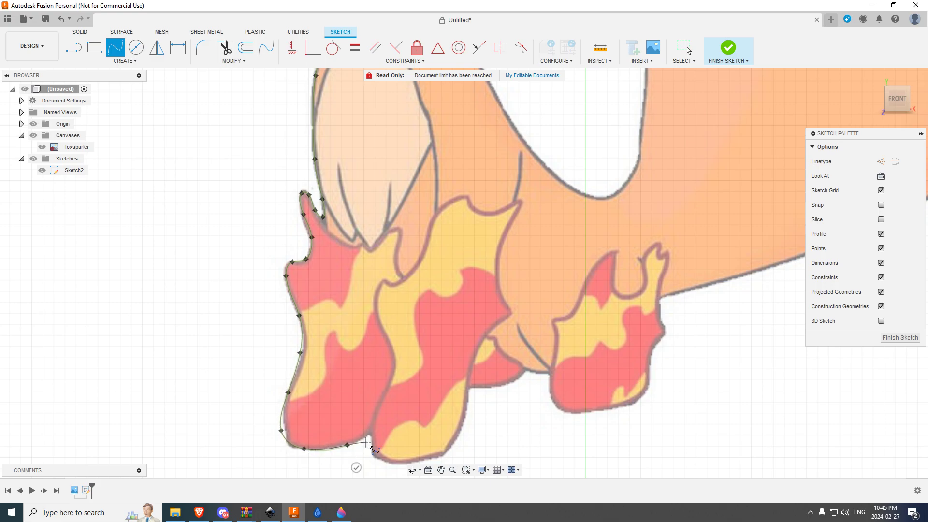
left_click(360, 438)
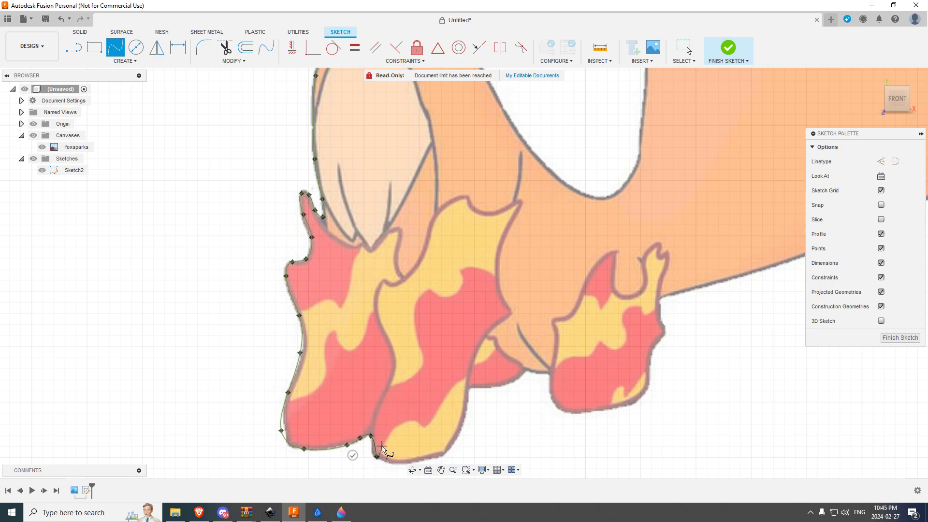
Continue the spline around the second front foot and up the back edge of that leg
left_click(377, 453)
scroll(374, 454, "up", 2)
scroll(369, 442, "up", 2)
left_click(428, 363)
left_click(488, 358)
left_click(531, 344)
left_click(567, 280)
left_click(576, 230)
Trace the underside of the partly hidden far hind foot up to the belly
left_click(583, 210)
left_click(629, 205)
left_click(676, 190)
left_click(711, 172)
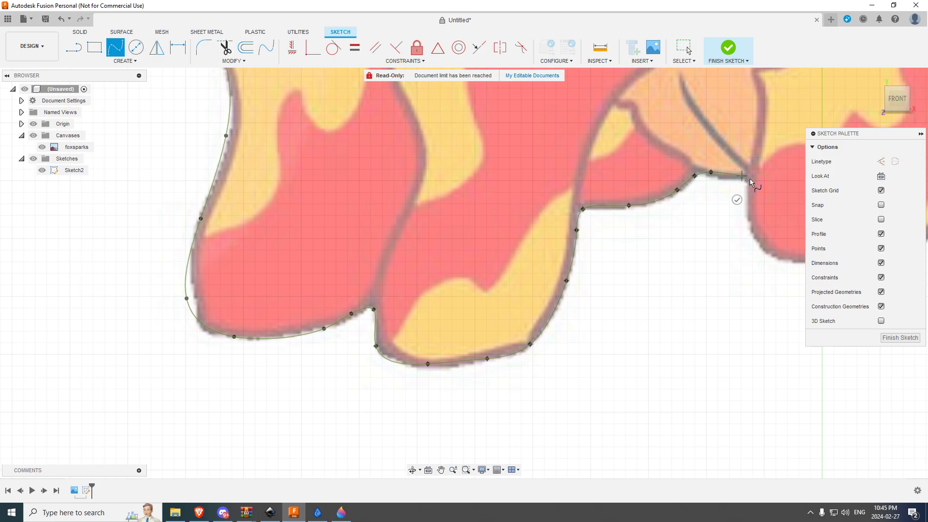
Trace the near hind foot's front edge, its underside and the lower part of its back edge
left_click(759, 239)
middle_click_drag(760, 242, 456, 244)
left_click(479, 242)
left_click(560, 234)
left_click(607, 216)
left_click(629, 178)
left_click(627, 139)
left_click(648, 96)
Continue the spline around the notch on the hind leg's back edge to the start of the tail
middle_click_drag(662, 109, 556, 290)
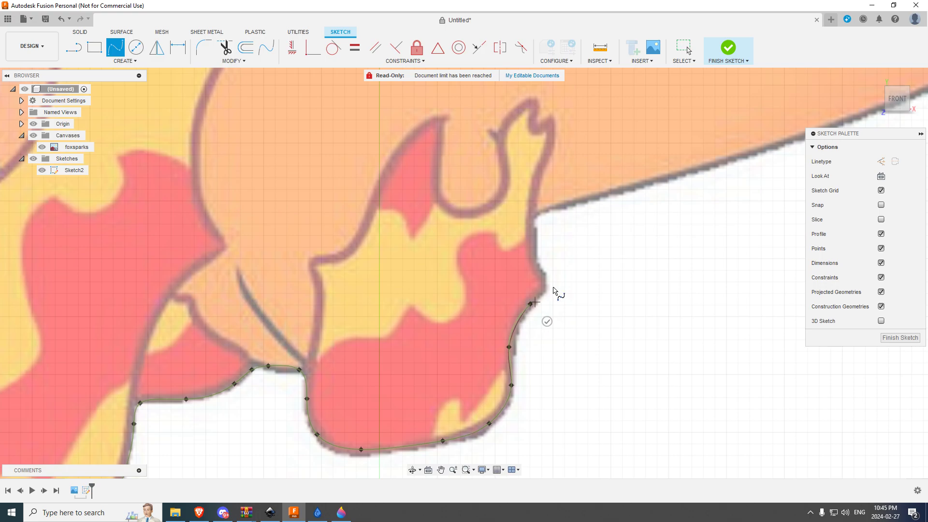
left_click(549, 288)
left_click(535, 263)
left_click(530, 229)
left_click(560, 207)
Trace the tail's lower edge to the start of the dark band and end the spline there
scroll(674, 183, "down", 5)
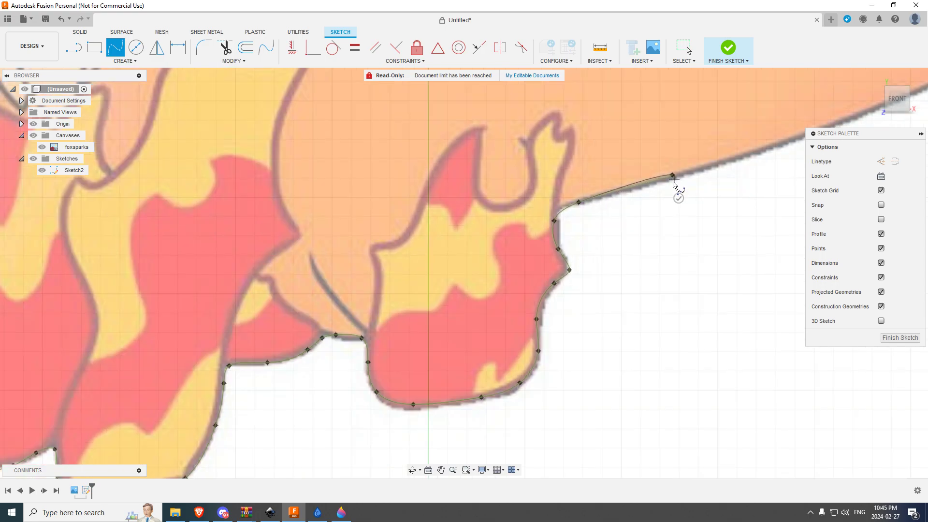
middle_click_drag(684, 191, 417, 316)
left_click(550, 257)
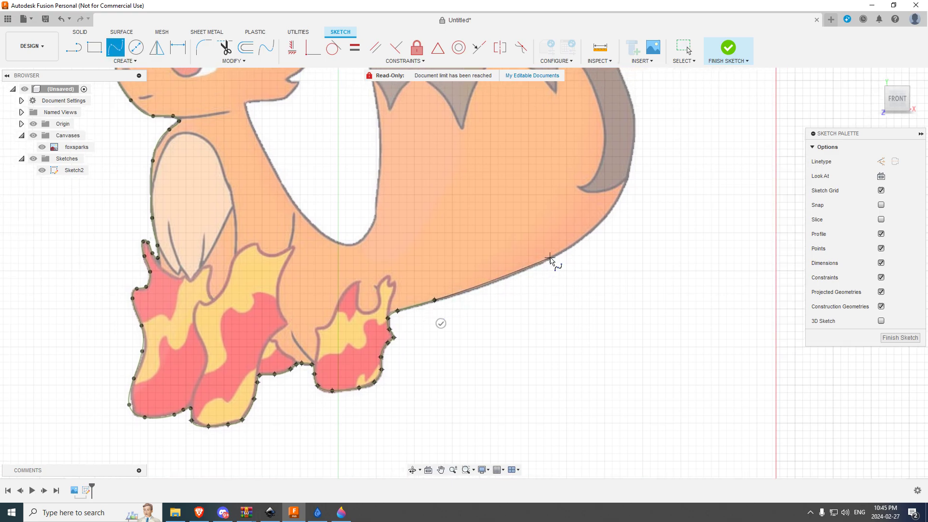
double_click(619, 199)
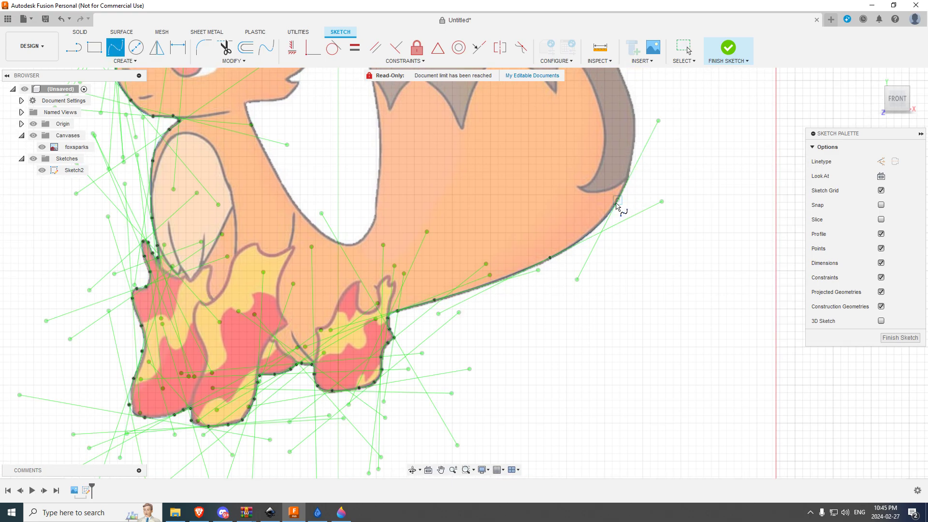
Start another spline up the tail's outer edge, past the dark band and onto the yellow flame
left_click(634, 140)
middle_click_drag(626, 112, 619, 269)
left_click(610, 224)
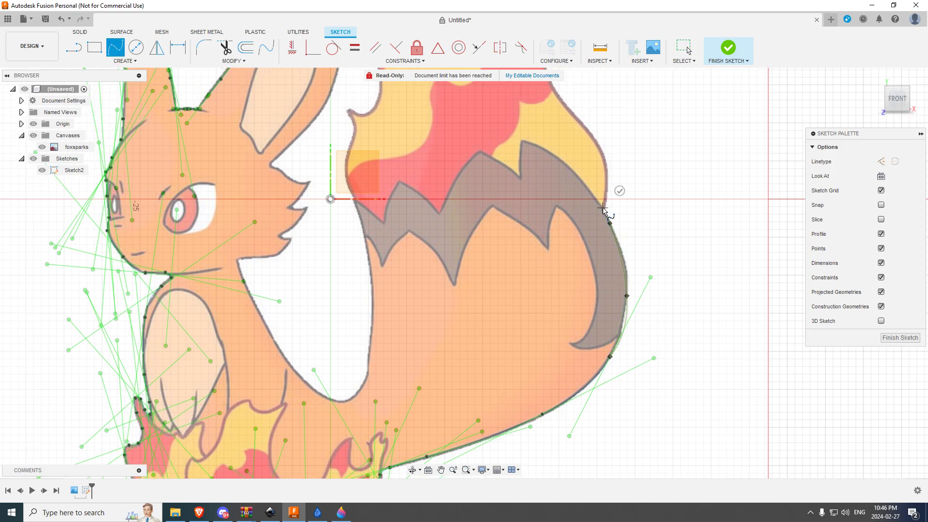
left_click(610, 183)
left_click(589, 131)
Trace the flame's outer jagged edge up through its two side points
middle_click_drag(589, 131, 622, 270)
left_click(585, 228)
left_click(576, 191)
left_click(576, 166)
left_click(546, 155)
left_click(534, 118)
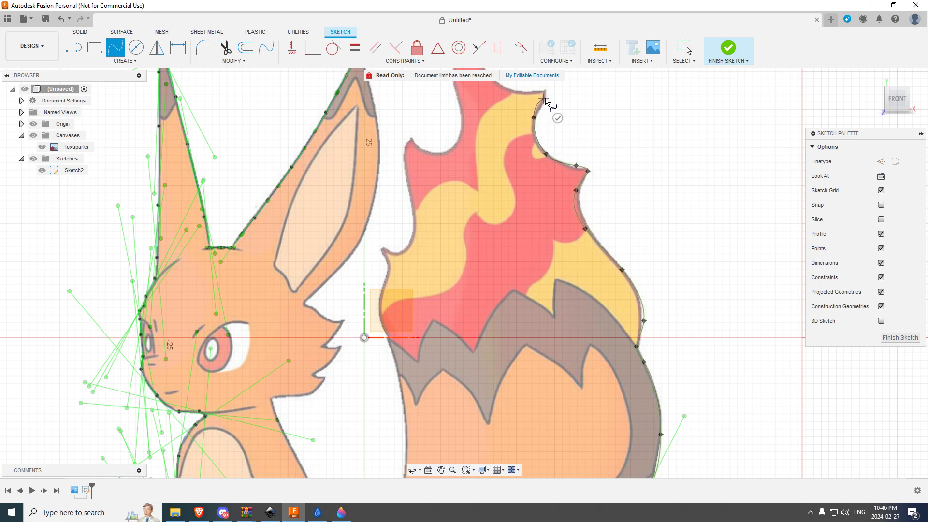
left_click(541, 91)
Trace around the flame's topmost tip and down to the point on its inner side
middle_click_drag(517, 94, 502, 163)
left_click(497, 161)
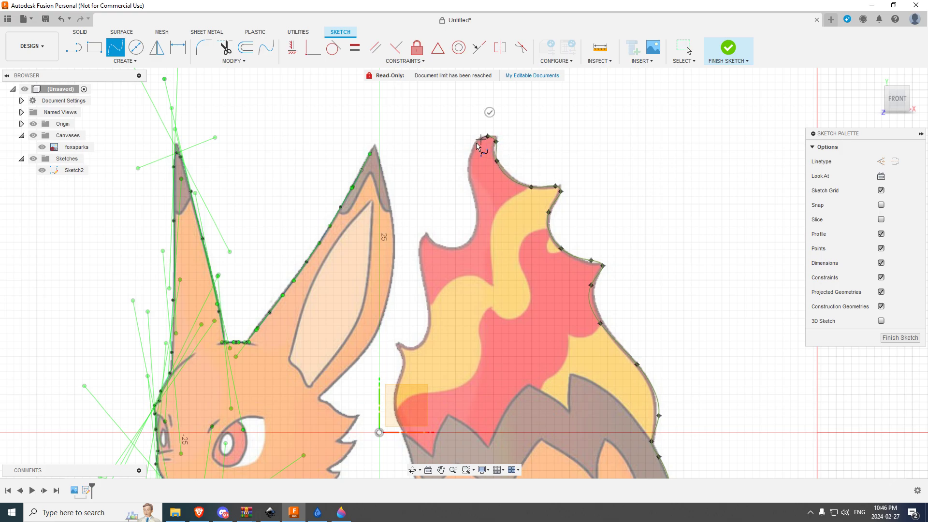
left_click(471, 187)
left_click(426, 234)
Trace the flame's inner edge around its lowest point down to where the dark tail band begins
left_click(419, 254)
left_click(426, 304)
left_click(425, 342)
left_click(399, 343)
left_click(400, 352)
left_click(398, 380)
left_click(396, 420)
Continue the spline down the tail's inner edge toward the bottom of the gap beside the body
middle_click_drag(410, 468, 391, 363)
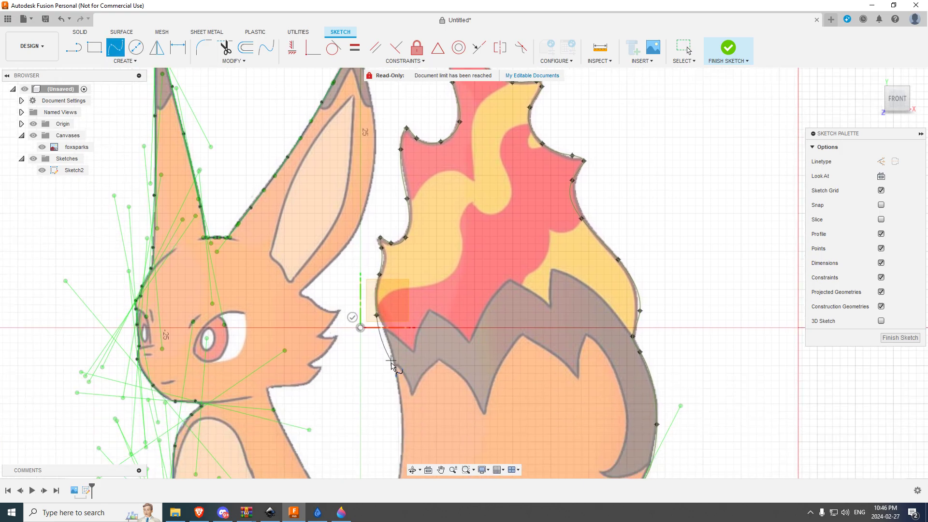
left_click(379, 317)
left_click(398, 385)
left_click(401, 459)
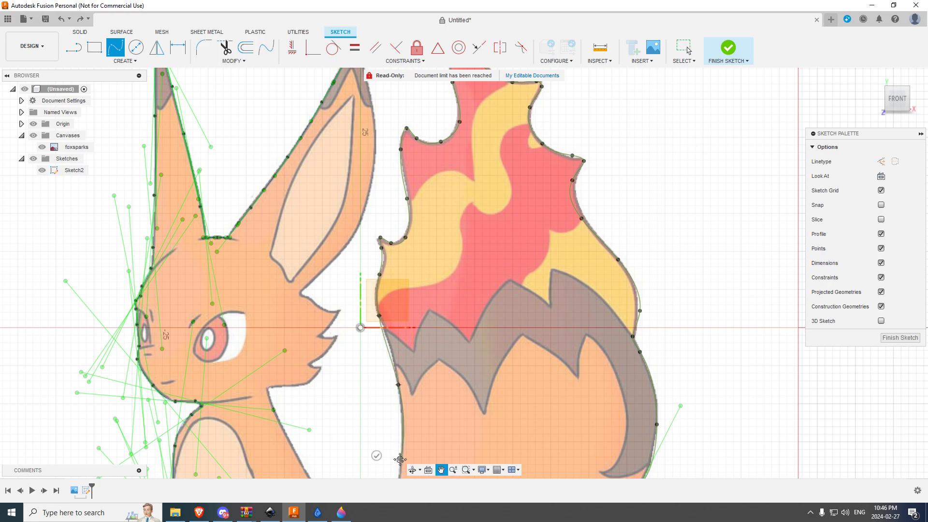
middle_click_drag(400, 459, 402, 247)
left_click(398, 301)
Trace the bottom of the gap between tail and body and the fox's back up to the jaw, replacing a misplaced point
left_click(364, 318)
key("ctrl+z")
left_click(377, 316)
left_click(332, 293)
left_click(291, 225)
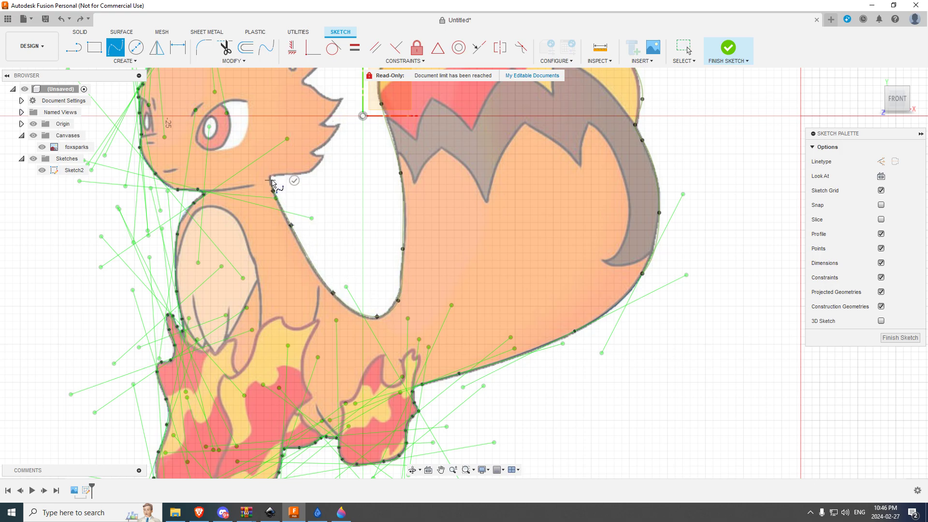
left_click(275, 175)
Trace the jaw's lower edge and the cheek fur spikes up to the tip of the highest spike
left_click(298, 174)
left_click(317, 164)
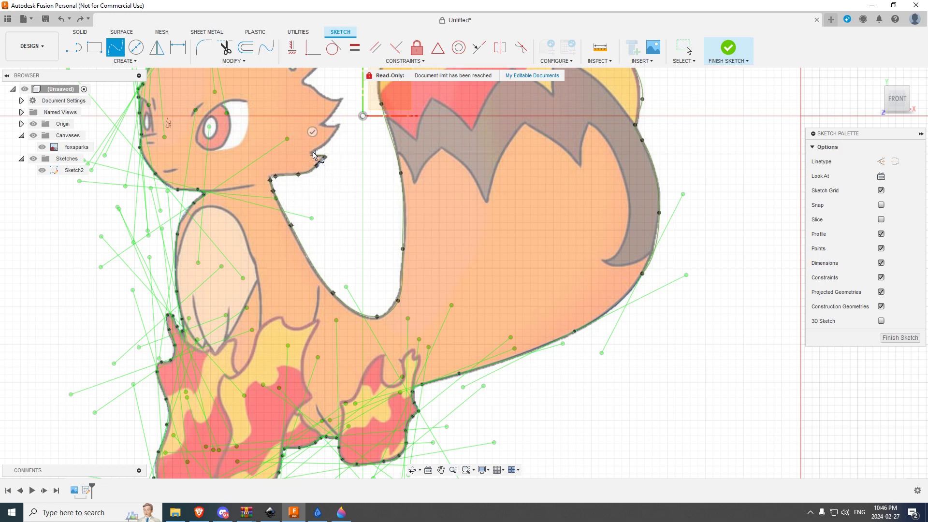
left_click(326, 143)
left_click(338, 125)
left_click(322, 125)
left_click(331, 116)
left_click(342, 99)
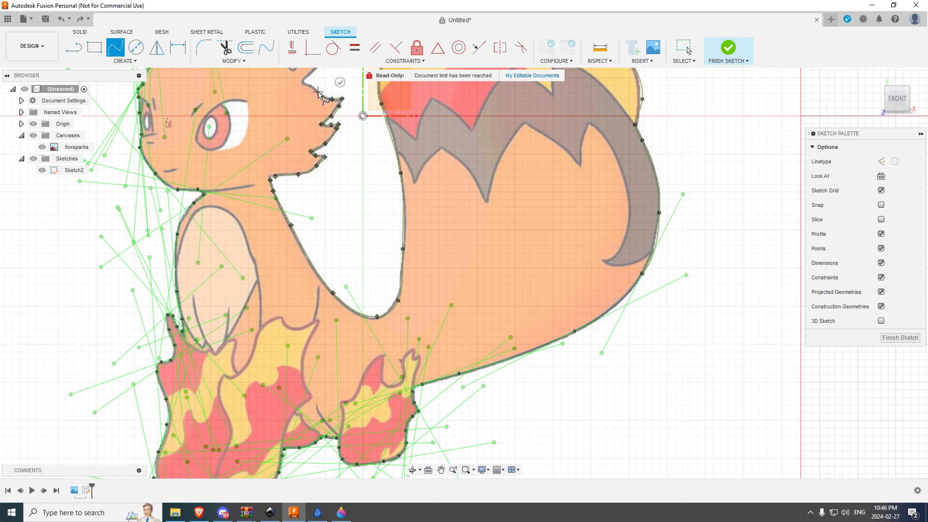
Continue the spline from the cheek fur through the notch at the ear's base and up the large ear's rear edge
middle_click_drag(318, 93, 331, 140)
left_click(320, 131)
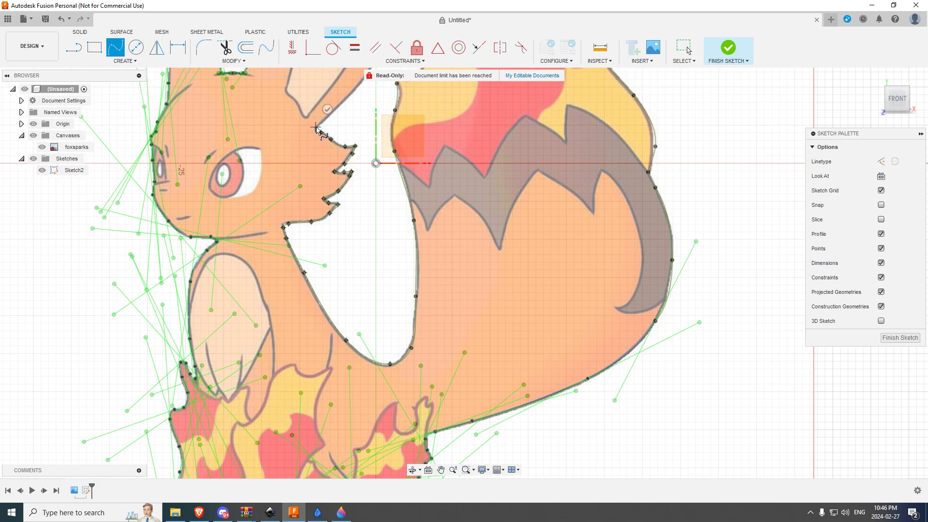
left_click(335, 109)
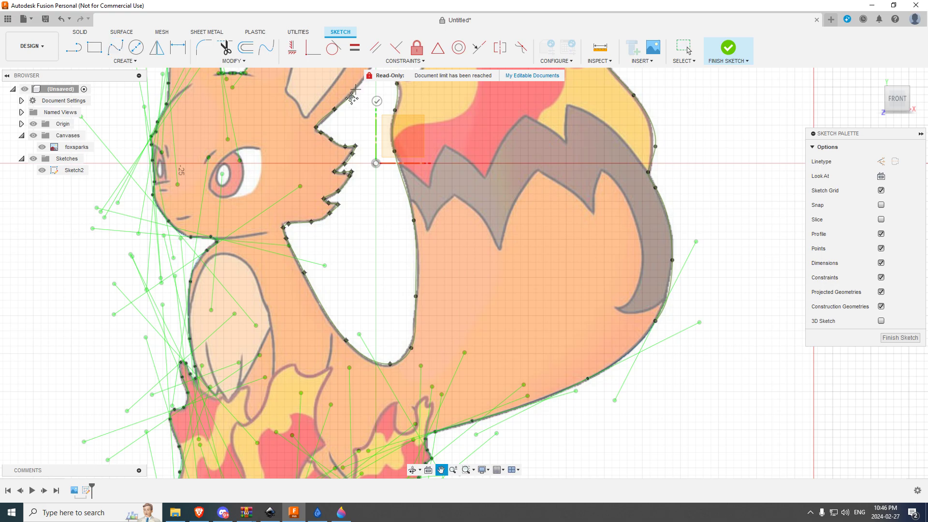
middle_click_drag(354, 92, 311, 181)
left_click(310, 186)
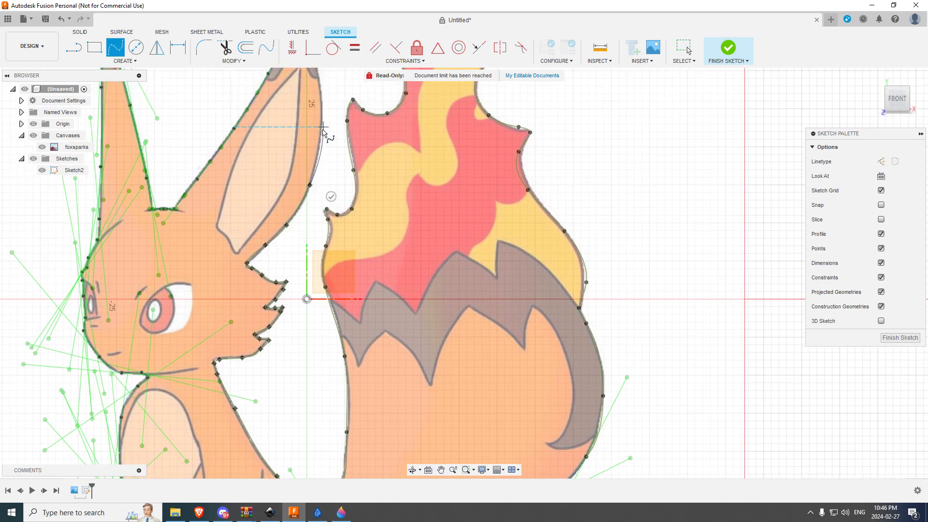
left_click(322, 128)
Try to trace the large ear's tip and join the spline to the existing curve on the ear's front edge
middle_click_drag(315, 65, 327, 174)
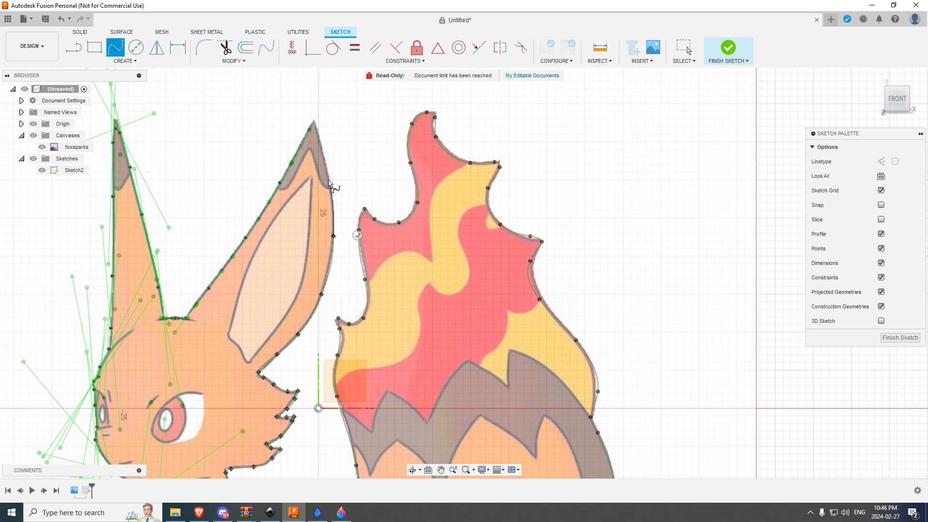
left_click(326, 170)
left_click(319, 138)
left_click(315, 124)
scroll(311, 129, "up", 3)
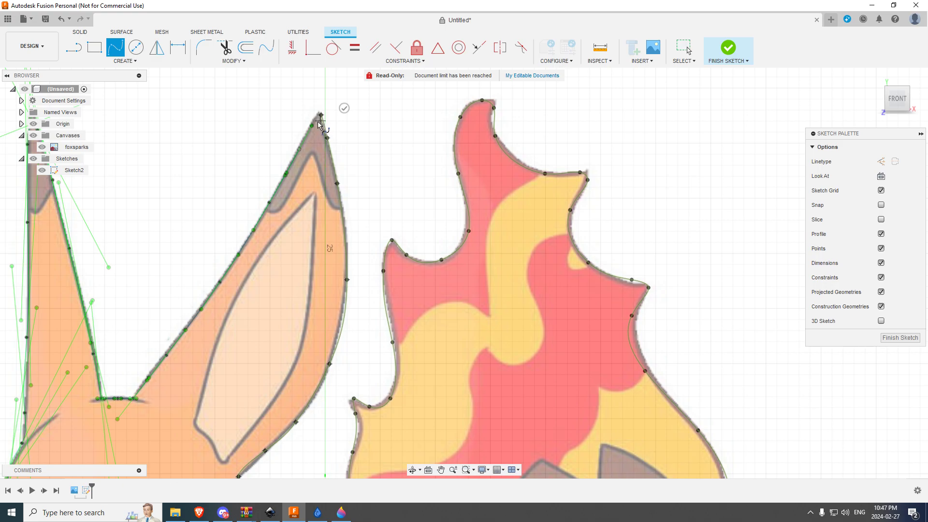
left_click(310, 127)
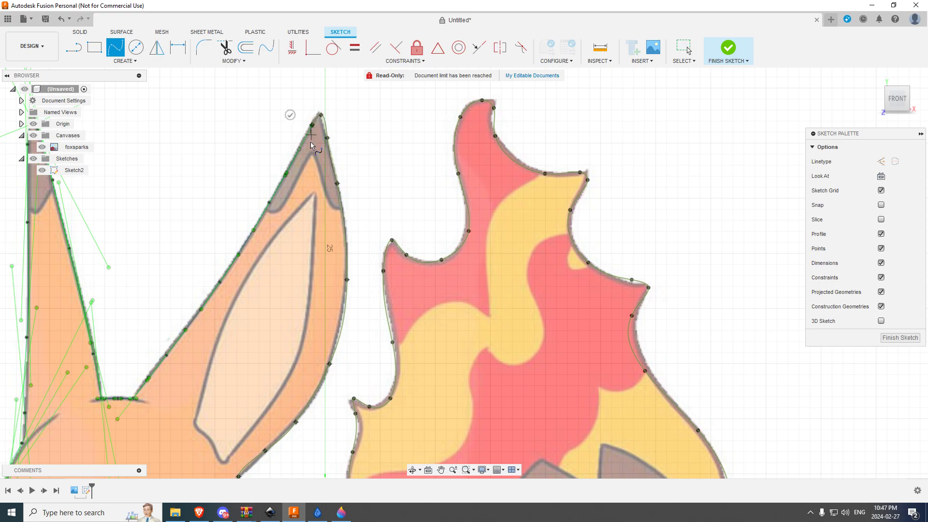
scroll(309, 141, "down", 1)
key("Escape")
Start a new spline at the open curve end on the tail's lower outer edge and trace up past the dark band
scroll(314, 145, "down", 3)
scroll(300, 237, "up", 3)
scroll(312, 269, "down", 3)
scroll(323, 338, "down", 1)
mouse_move(323, 337)
middle_mouse_down()
mouse_move(335, 313)
mouse_move(346, 103)
mouse_move(347, 115)
middle_mouse_up()
scroll(344, 221, "up", 3)
middle_click_drag(343, 221, 347, 341)
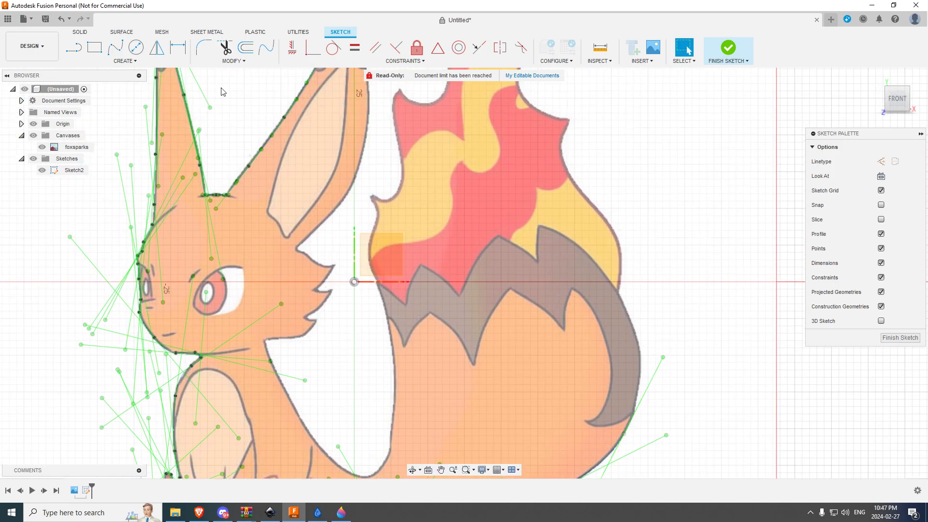
left_click(115, 47)
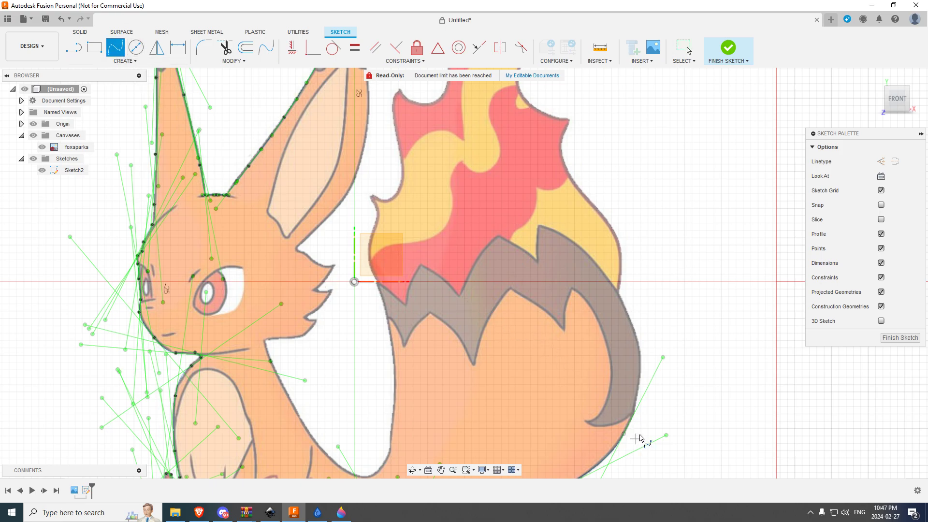
left_click(624, 434)
left_click(638, 395)
left_click(640, 343)
left_click(619, 296)
left_click(618, 278)
Continue the spline up the flame's outer edge and around the tip of its lowest outer spike
left_click(617, 240)
left_click(572, 181)
left_click(559, 147)
left_click(567, 126)
left_click(565, 117)
left_click(549, 114)
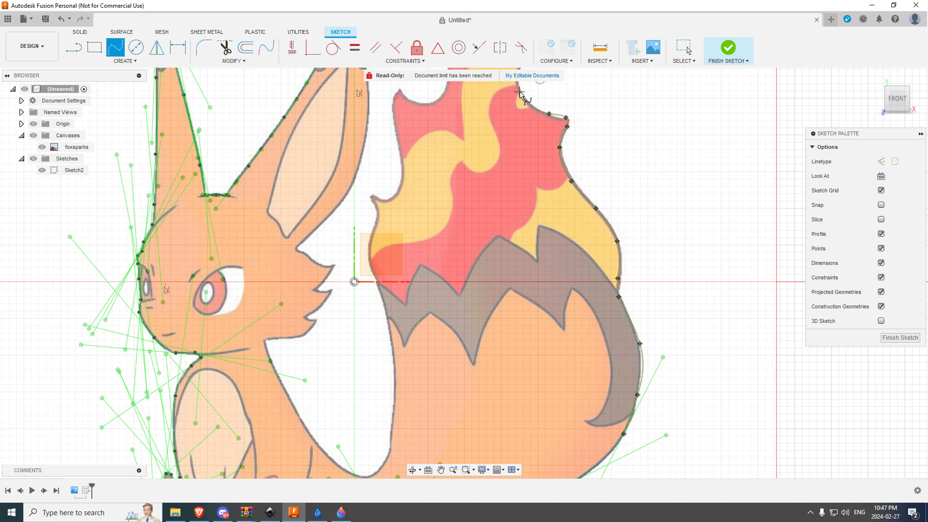
Trace the next outer spike of the flame and the start of the curve leading up to its peak
middle_click_drag(519, 92, 496, 215)
left_click(498, 183)
left_click(505, 168)
left_click(489, 167)
left_click(462, 160)
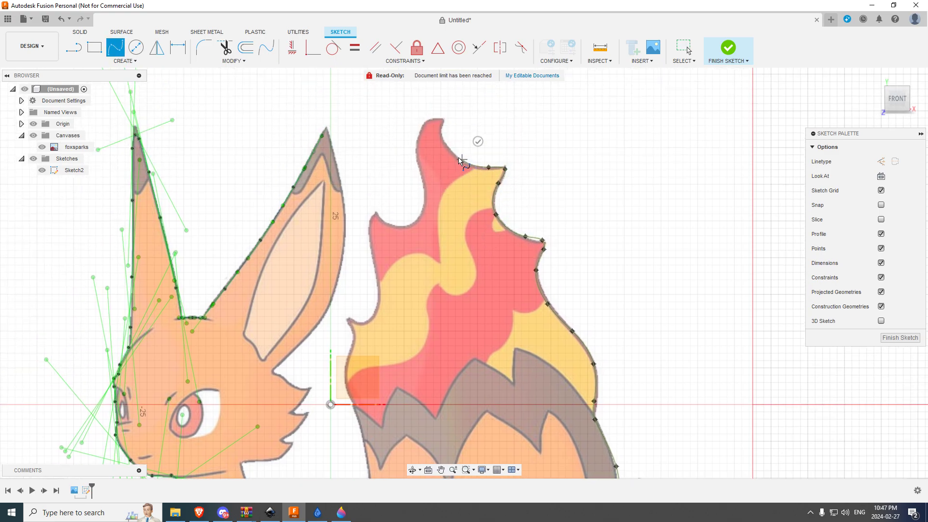
Trace the spline around the flame's topmost tip and down its inner side
left_click(443, 123)
left_click(437, 117)
left_click(417, 135)
left_click(421, 172)
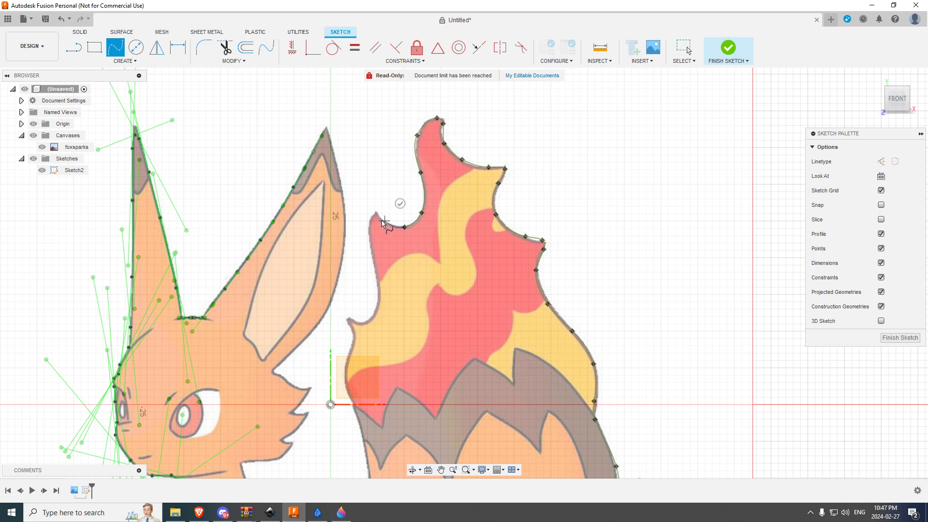
Trace the flame's inner edge down and around its lowest inner spike to just above the dark tail band
left_click(369, 251)
left_click(379, 293)
left_click(369, 318)
left_click(350, 317)
left_click(350, 326)
left_click(349, 352)
left_click(346, 389)
Continue the spline down the tail's inner edge to the bottom of the gap beside the body
middle_click_drag(364, 449, 337, 291)
left_click(343, 366)
left_click(337, 419)
left_click(312, 438)
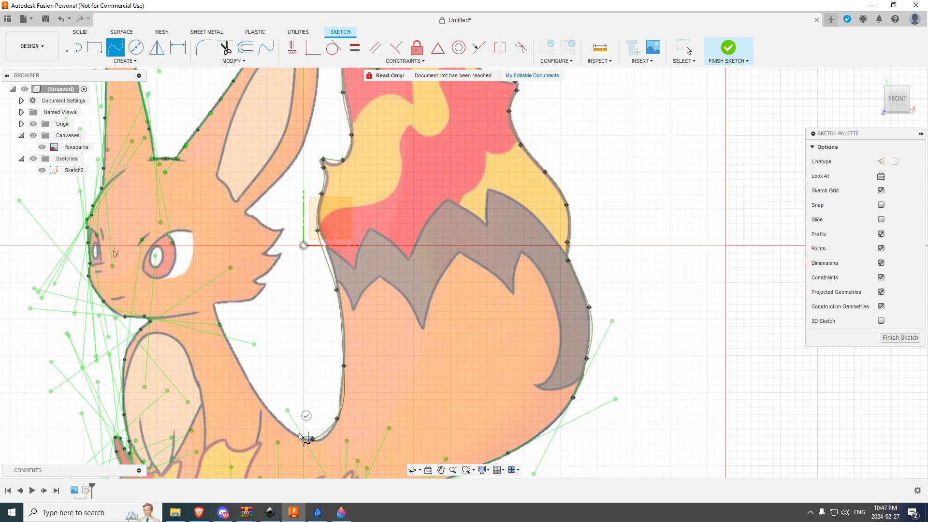
Trace the fox's back up to the corner below the jaw and finish the spline there
left_click(275, 417)
left_click(241, 367)
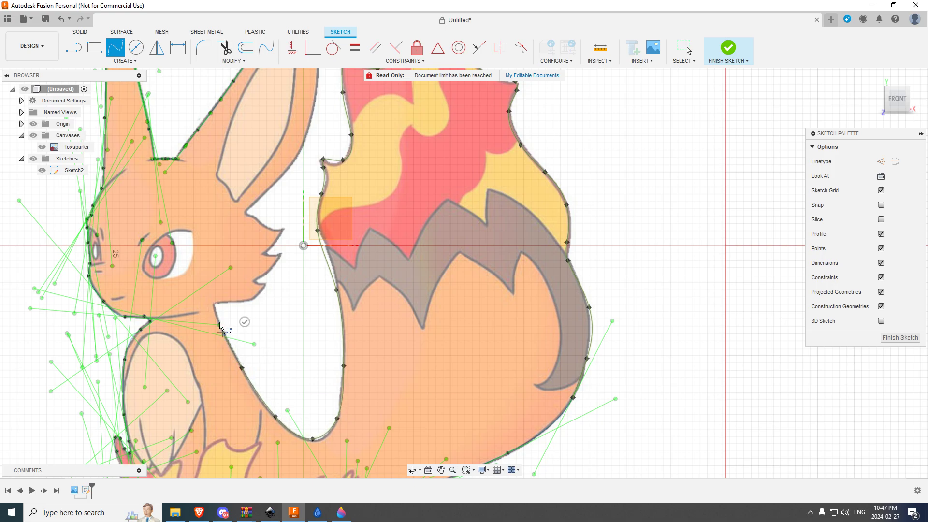
left_click(213, 305)
left_click(234, 296)
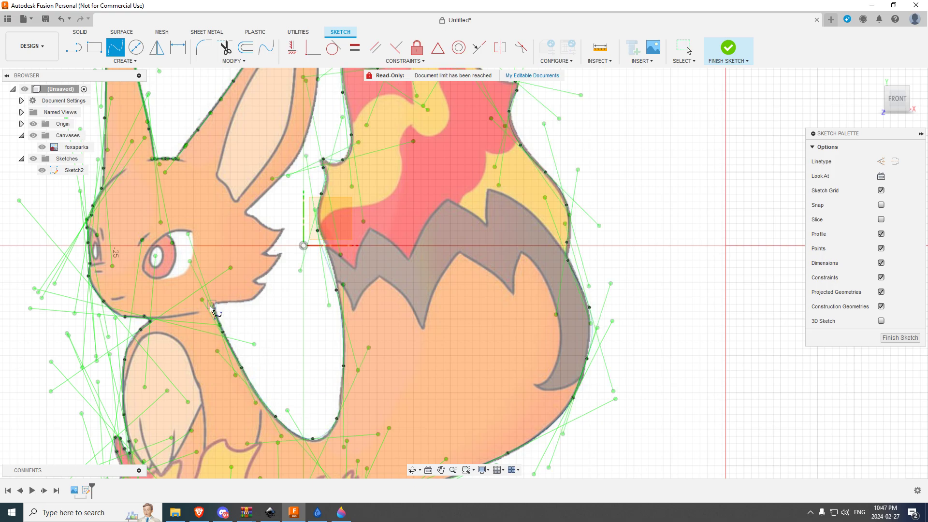
Start a new spline at the jaw corner and trace the jaw's lower edge and the lowest cheek fur spike
left_click(212, 304)
left_click(229, 303)
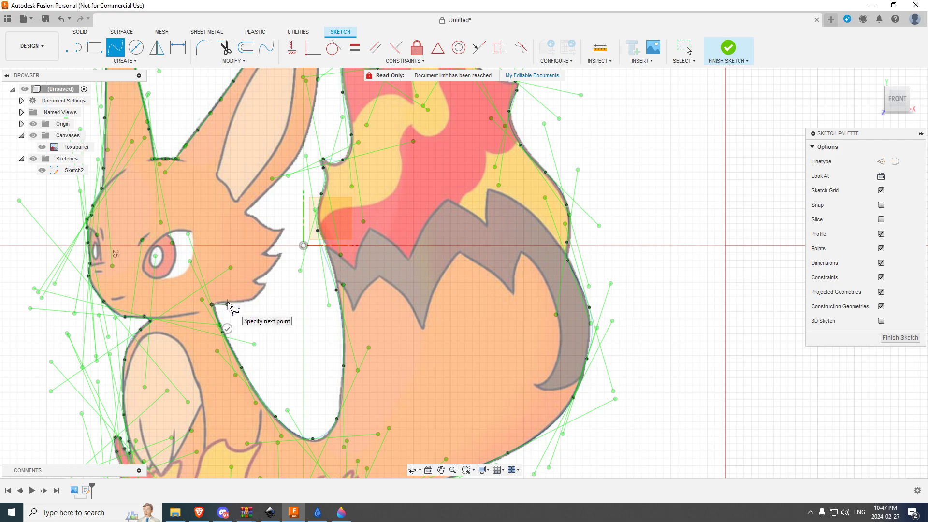
scroll(213, 311, "up", 2)
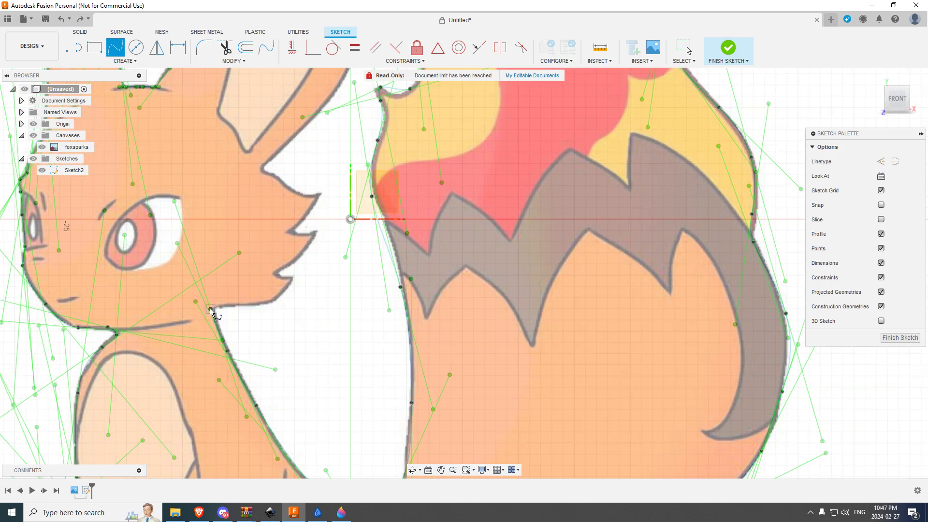
left_click(228, 302)
left_click(262, 303)
left_click(284, 291)
left_click(292, 277)
left_click(277, 272)
Trace the middle cheek fur spike out to its tip and back into the notch above it
left_click(293, 260)
left_click(310, 244)
left_click(314, 231)
left_click(303, 234)
left_click(292, 231)
Trace the highest cheek fur spike and continue to the notch at the ear's base
left_click(302, 218)
left_click(316, 199)
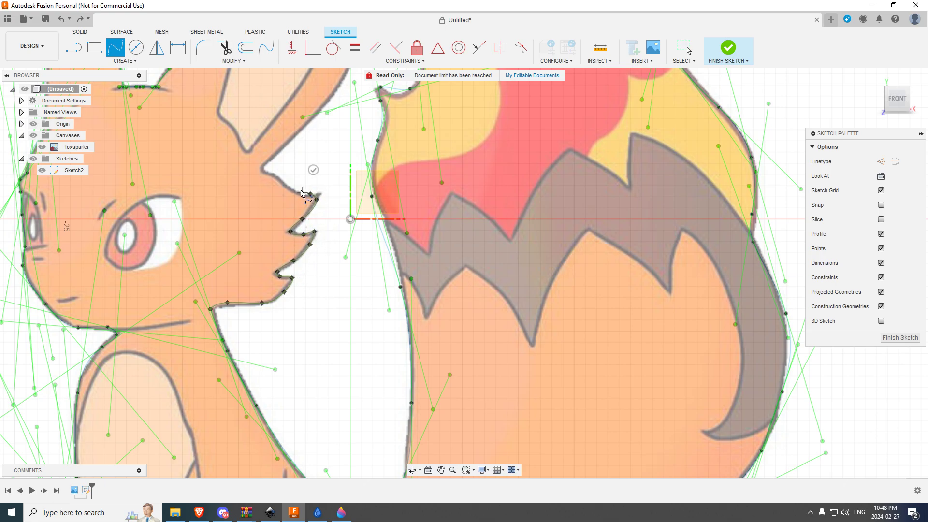
left_click(287, 187)
left_click(272, 172)
left_click(264, 171)
Trace the large ear's rear edge from its base up to the ear's widest part
left_click(276, 152)
left_click(302, 117)
left_click(318, 112)
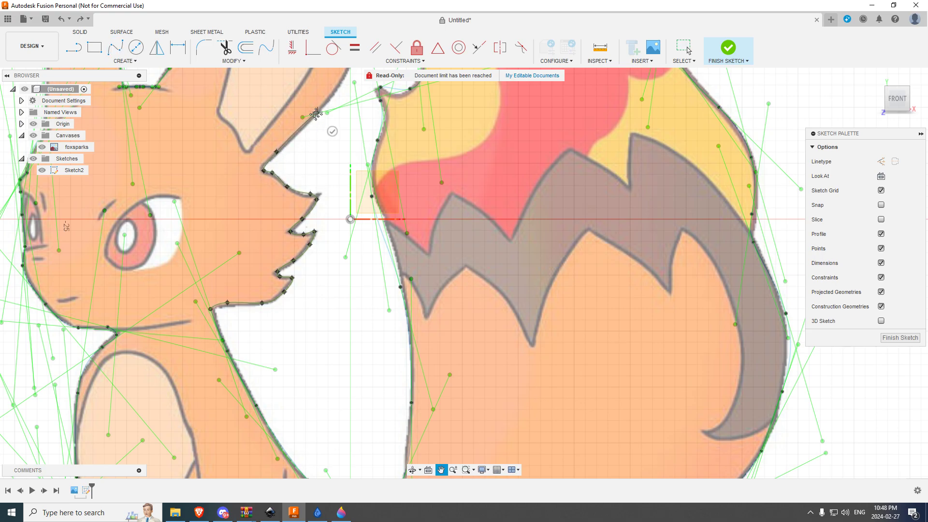
middle_click_drag(319, 114, 273, 282)
left_click(284, 254)
left_click(300, 161)
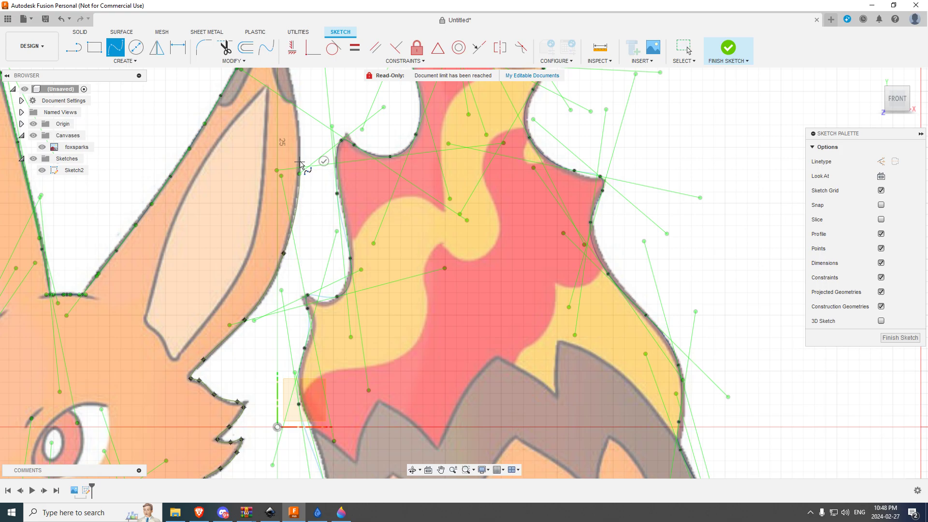
Trace the large ear's tip and close the fox outline against the existing curve on the ear's front edge
middle_click_drag(302, 129, 304, 286)
left_click(294, 248)
left_click(283, 197)
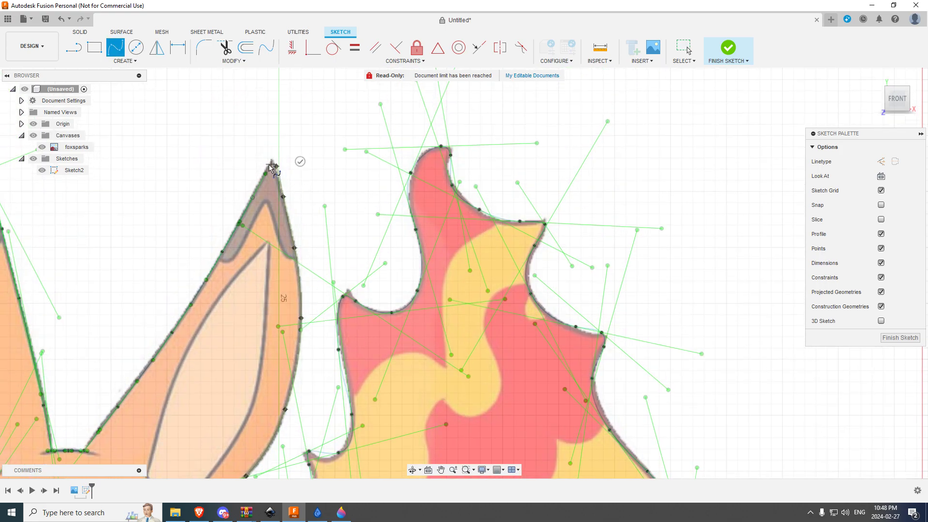
left_click(264, 174)
left_click(252, 199)
Hide the foxsparks canvas so only the traced sketch is displayed
scroll(252, 269, "down", 5)
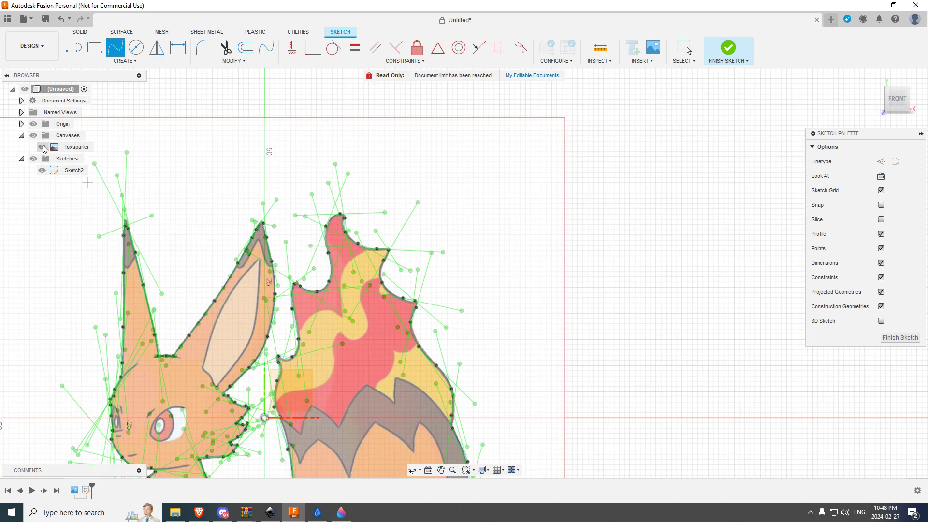
left_click(43, 146)
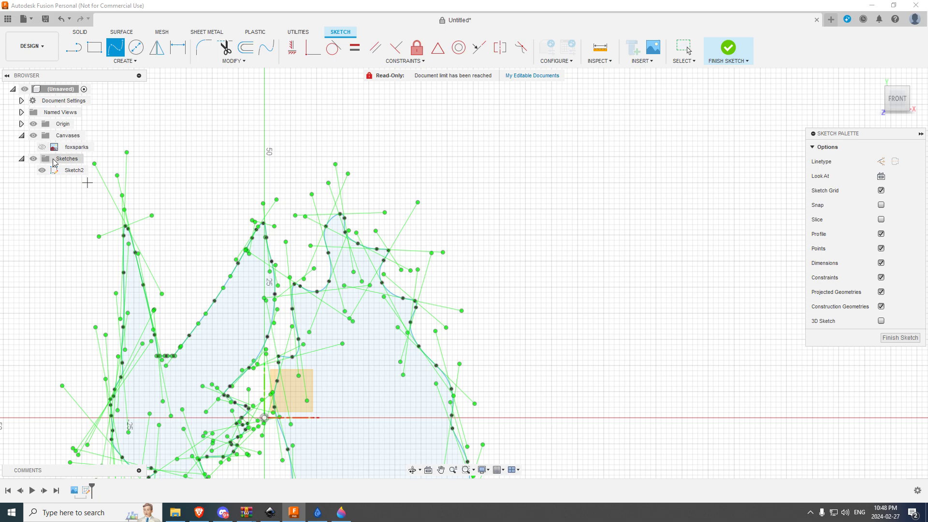
left_click(42, 148)
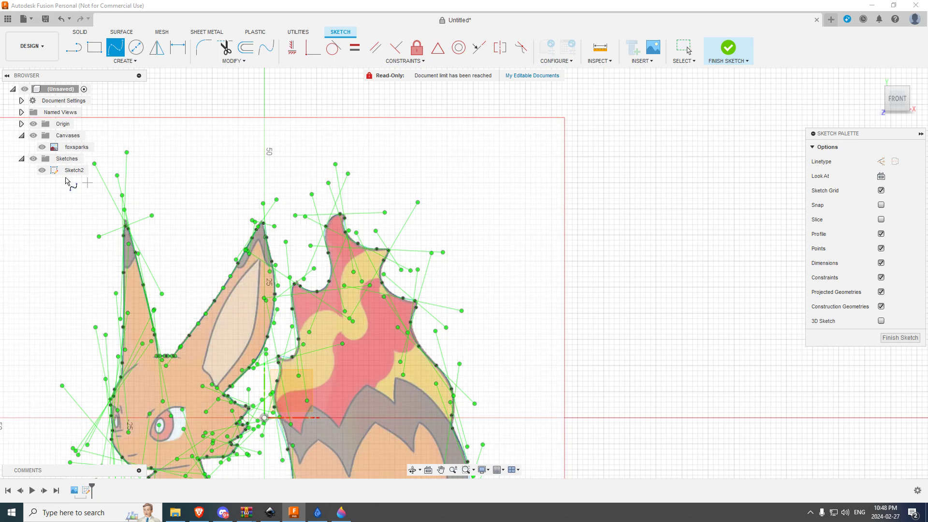
left_click(42, 147)
scroll(222, 290, "up", 2)
scroll(228, 293, "down", 2)
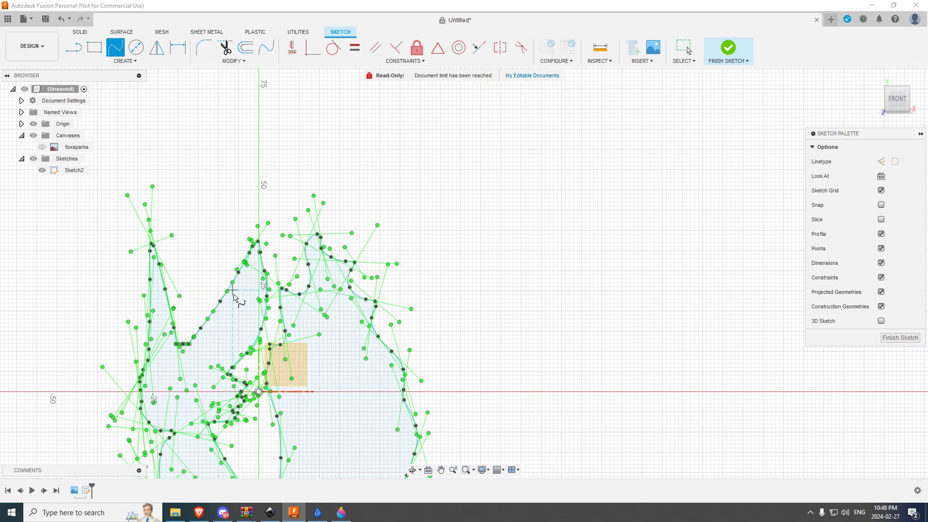
scroll(251, 300, "up", 3)
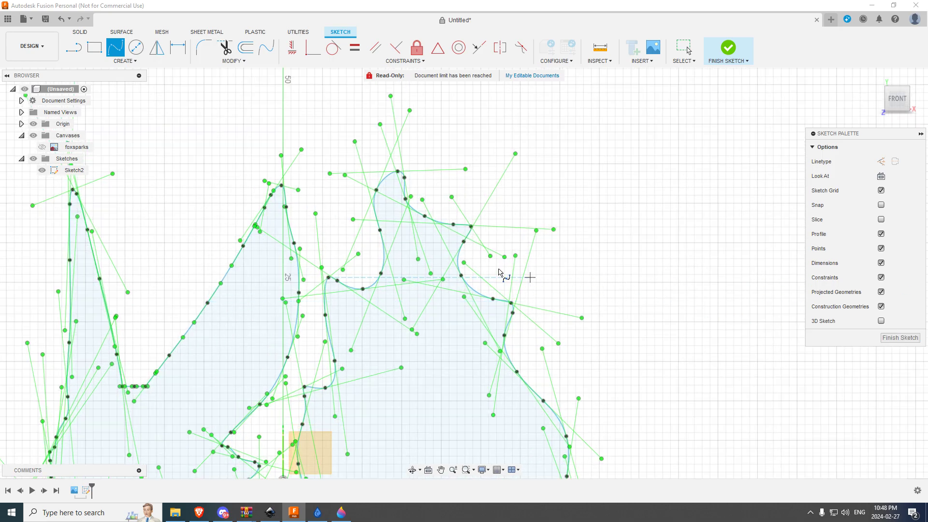
Offset the closed fox outline outward by 1 mm, and offset the same original outline outward by 2 mm
key("o")
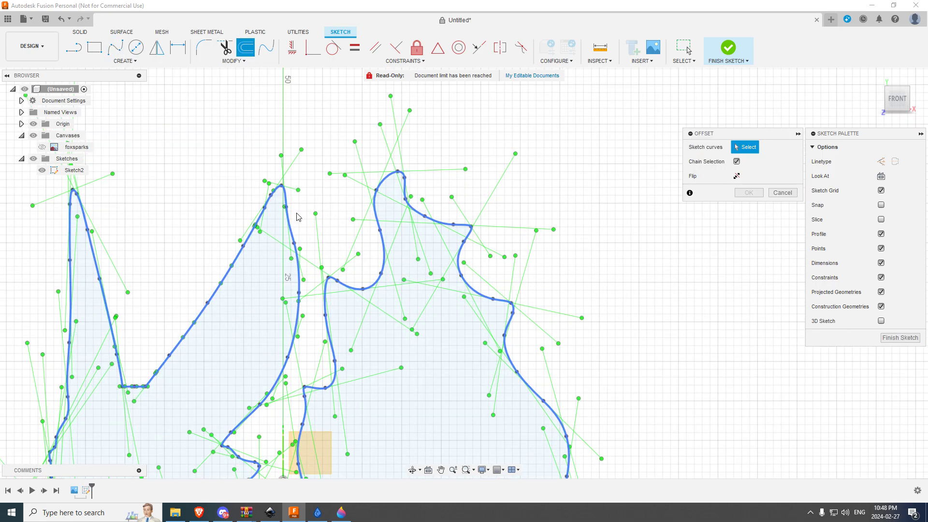
left_click(291, 228)
mouse_move(316, 251)
middle_mouse_down()
mouse_move(331, 111)
mouse_move(331, 186)
middle_mouse_up()
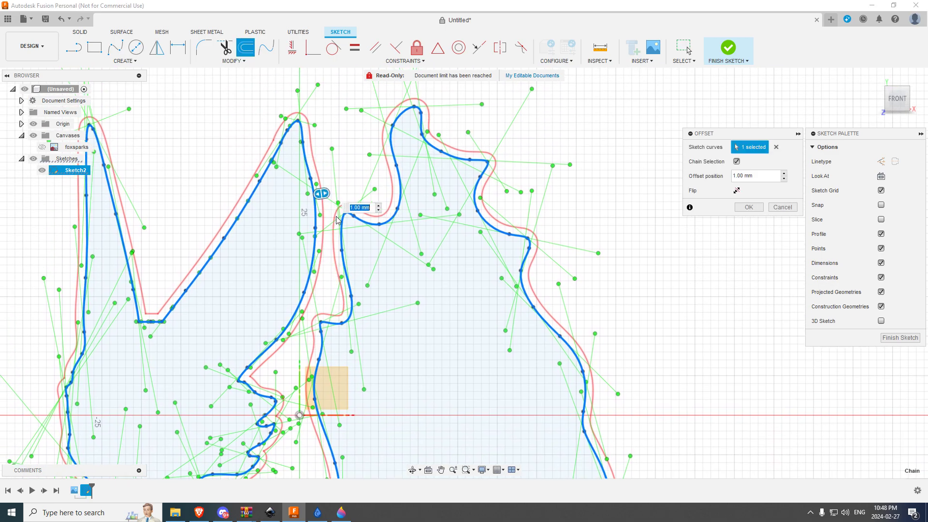
scroll(335, 224, "up", 3)
scroll(337, 227, "down", 3)
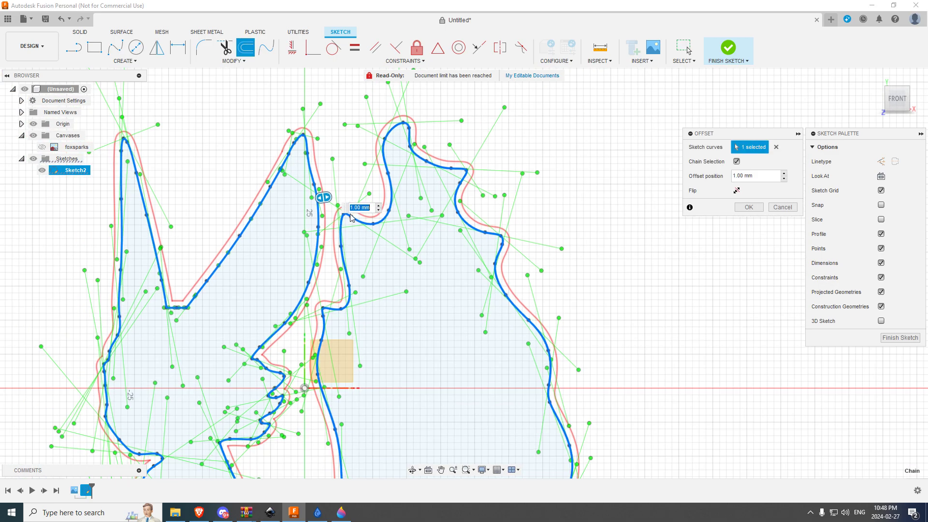
key("Return")
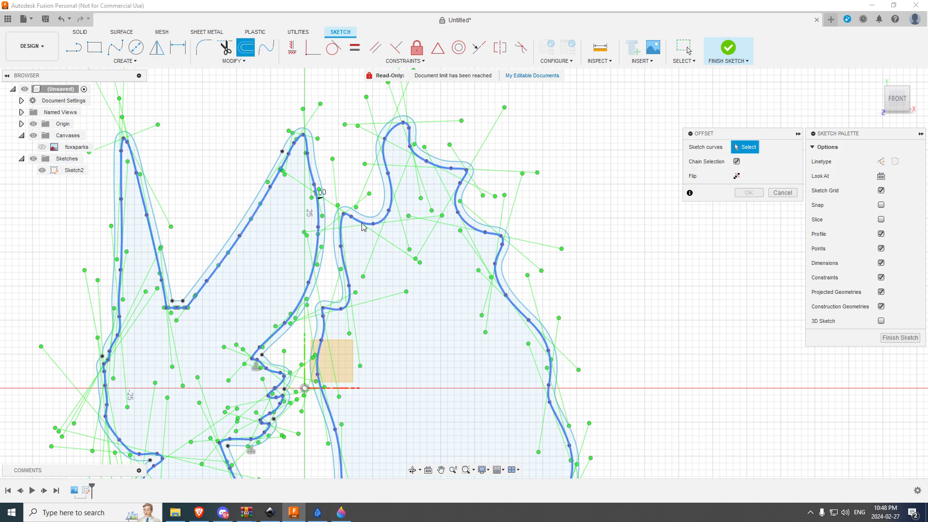
left_click(364, 225)
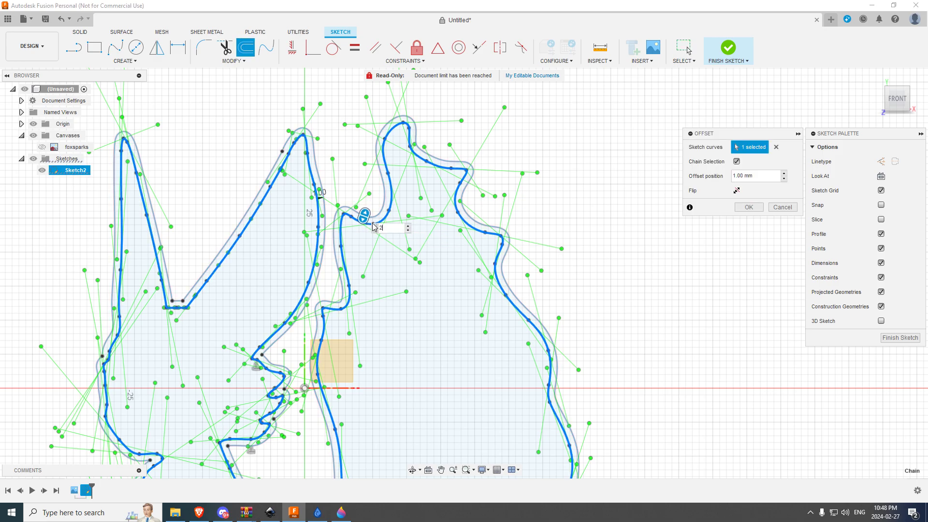
key("Return")
Offset the original fox outline outward by 7 mm
key("o")
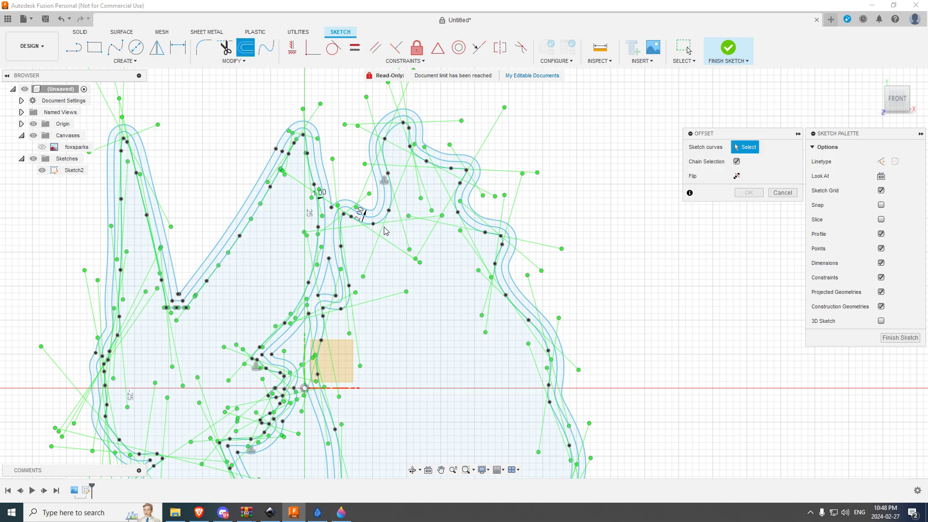
left_click(380, 218)
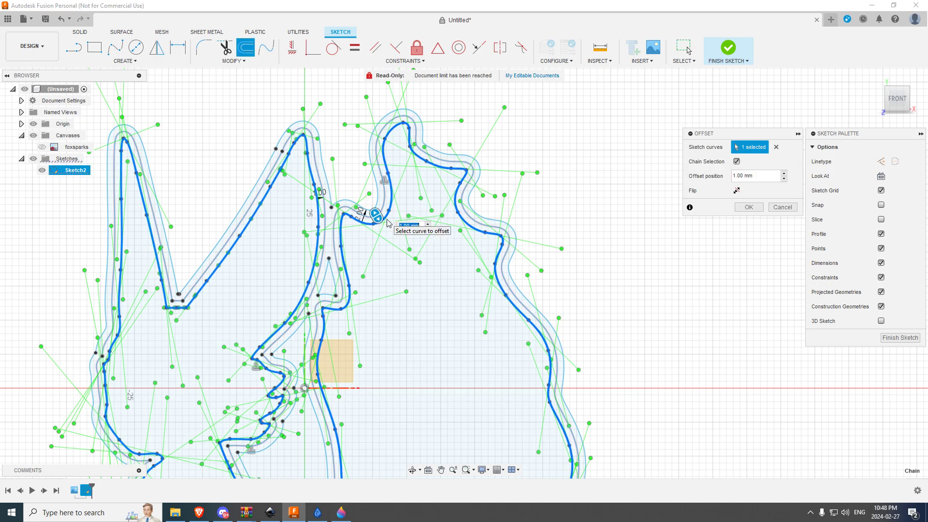
type("7")
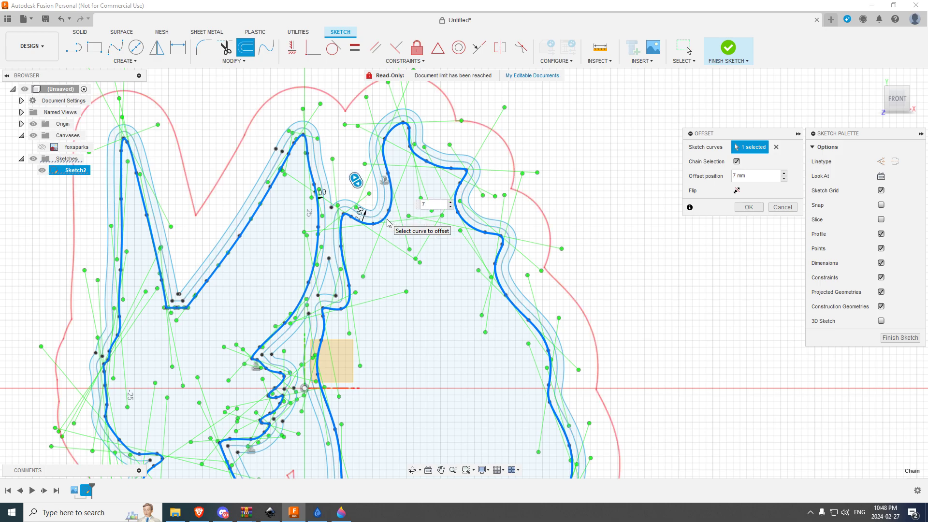
key("Return")
mouse_move(402, 326)
middle_mouse_down()
mouse_move(431, 249)
mouse_move(436, 143)
middle_mouse_up()
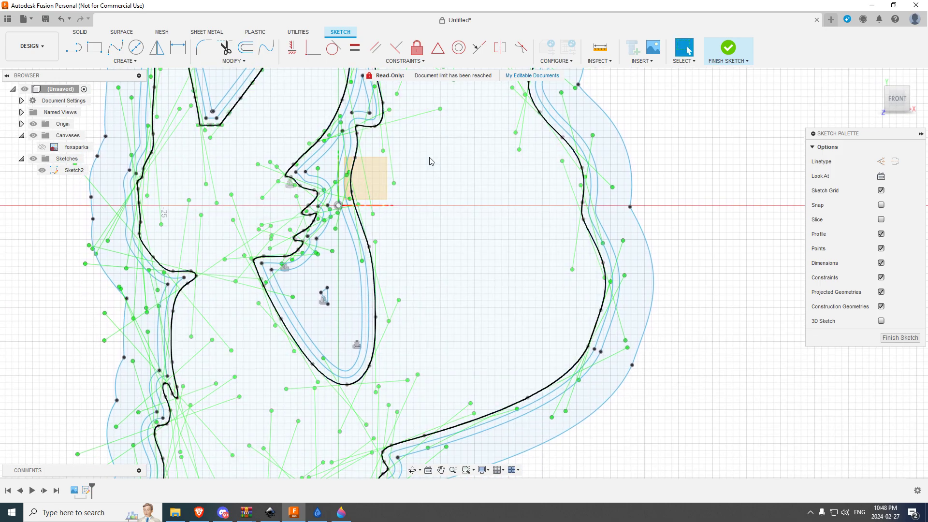
scroll(397, 221, "down", 1)
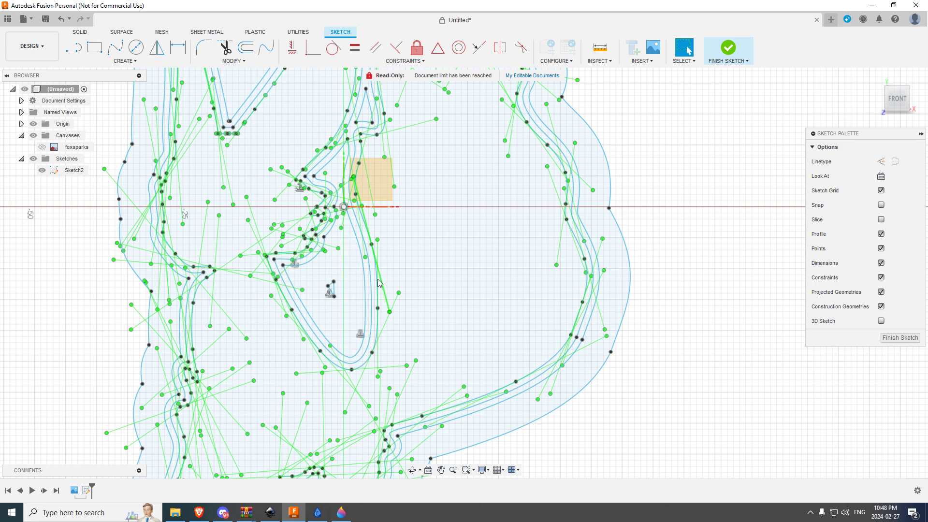
Offset the original fox outline outward by 5 mm and finish the sketch
key("o")
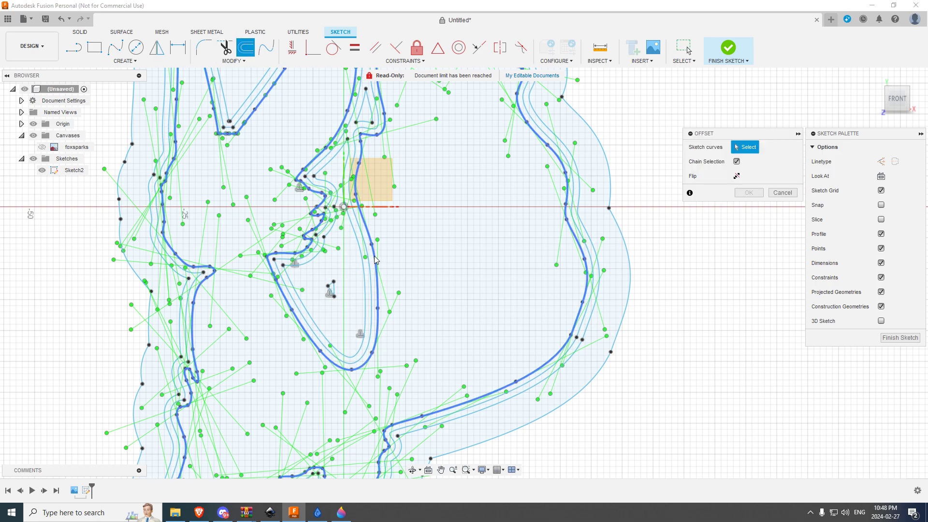
left_click(375, 260)
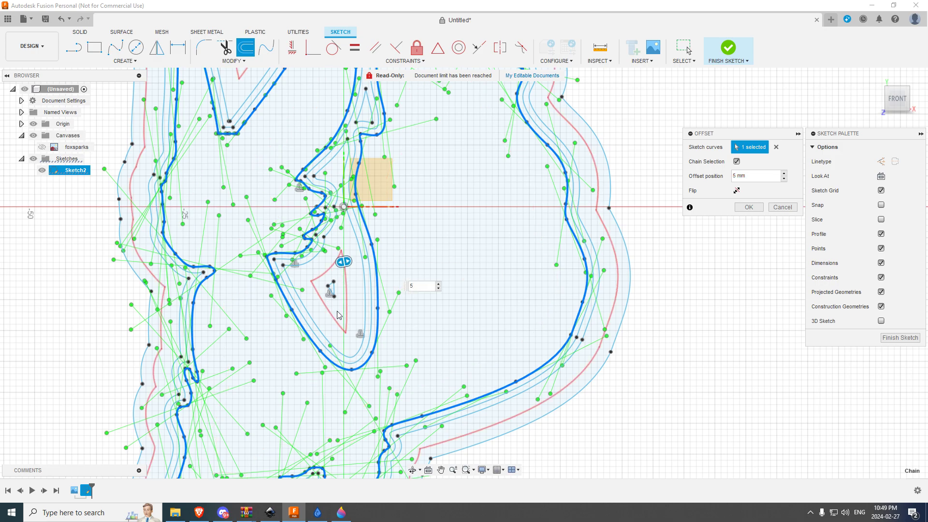
key("Return")
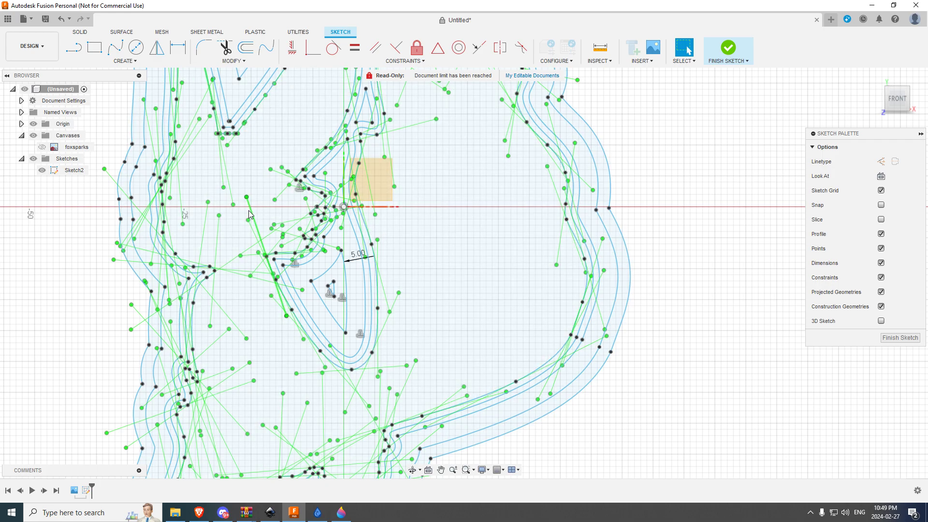
left_click(900, 337)
Delete the outer 5 mm offset loop around the fox and the smallest 7 mm offset triangle inside the enclosed gap
scroll(524, 278, "up", 2)
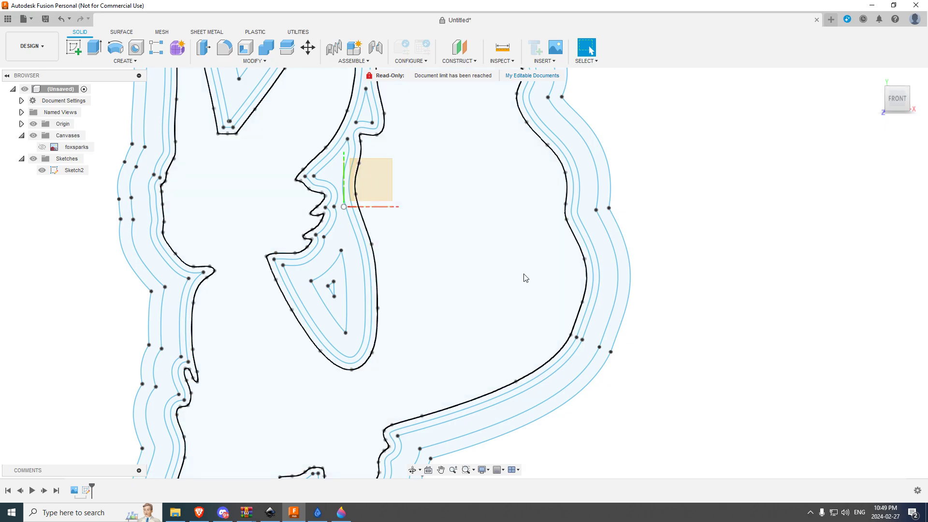
scroll(495, 291, "down", 5)
mouse_move(491, 303)
middle_mouse_down()
mouse_move(562, 322)
mouse_move(554, 324)
middle_mouse_up()
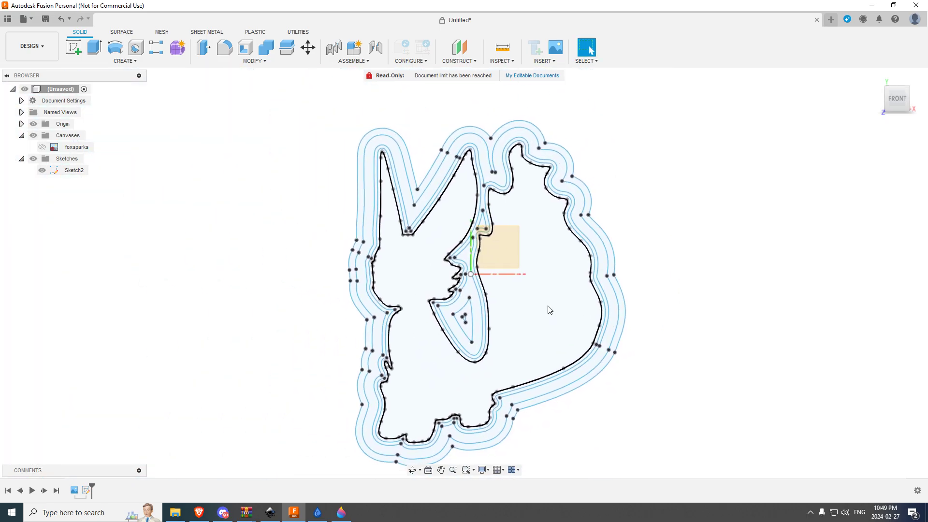
double_click(407, 170)
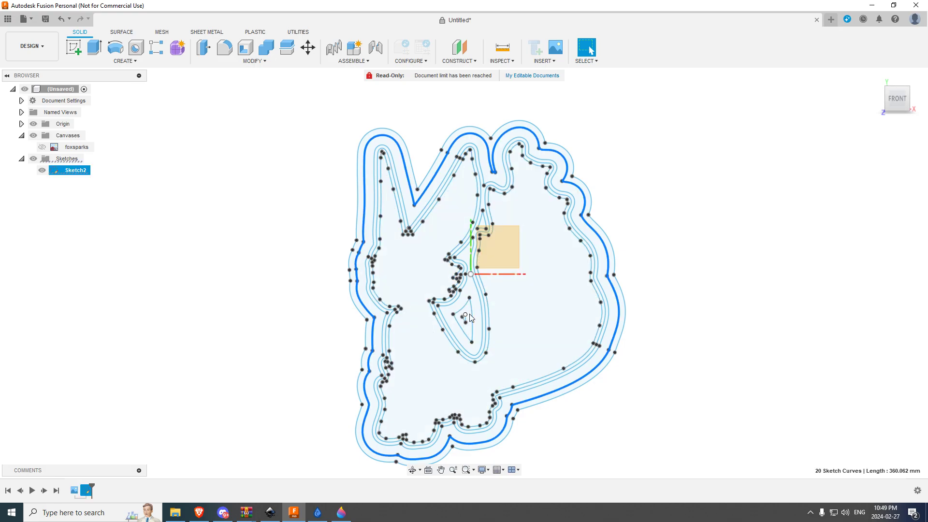
key("Delete")
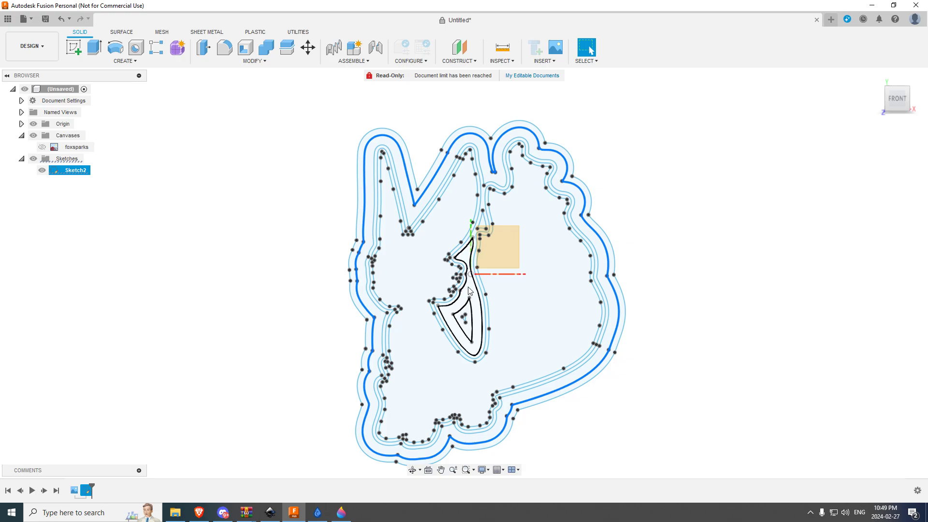
scroll(466, 323, "up", 5)
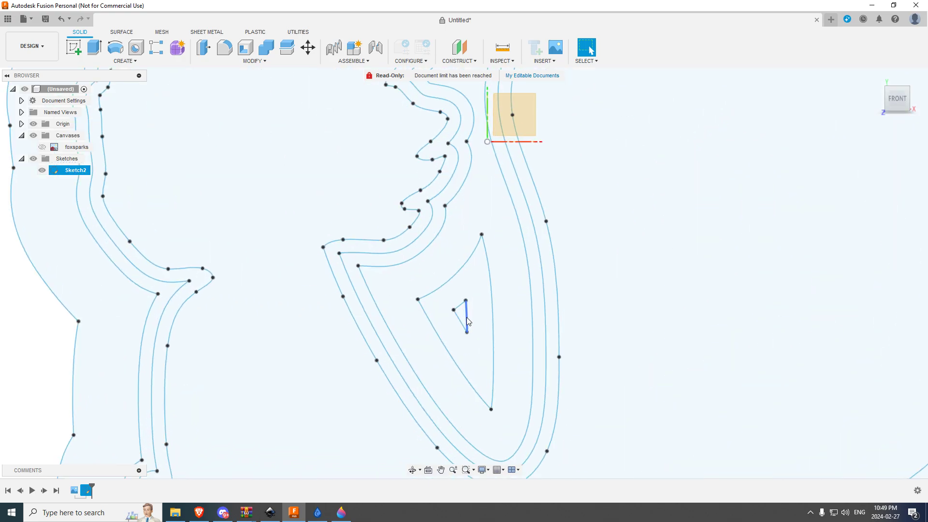
double_click(467, 316)
scroll(468, 319, "down", 8)
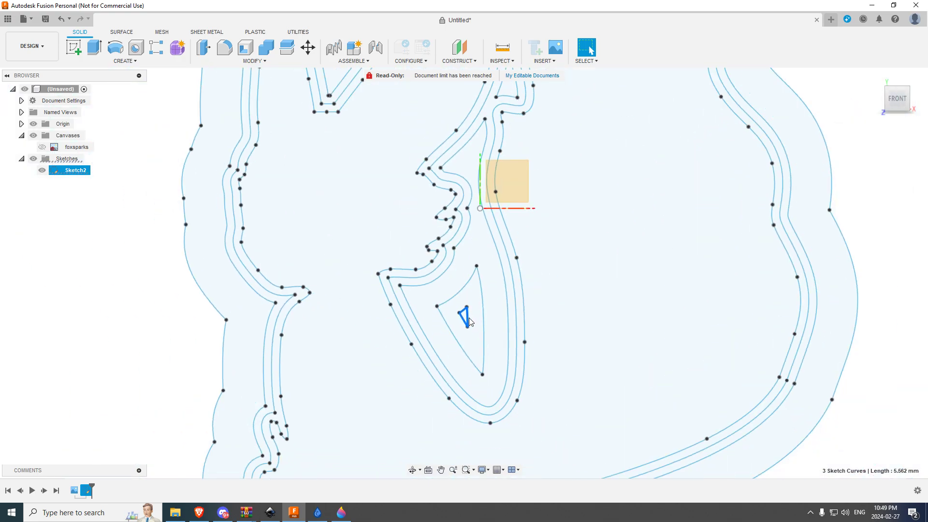
key("Escape")
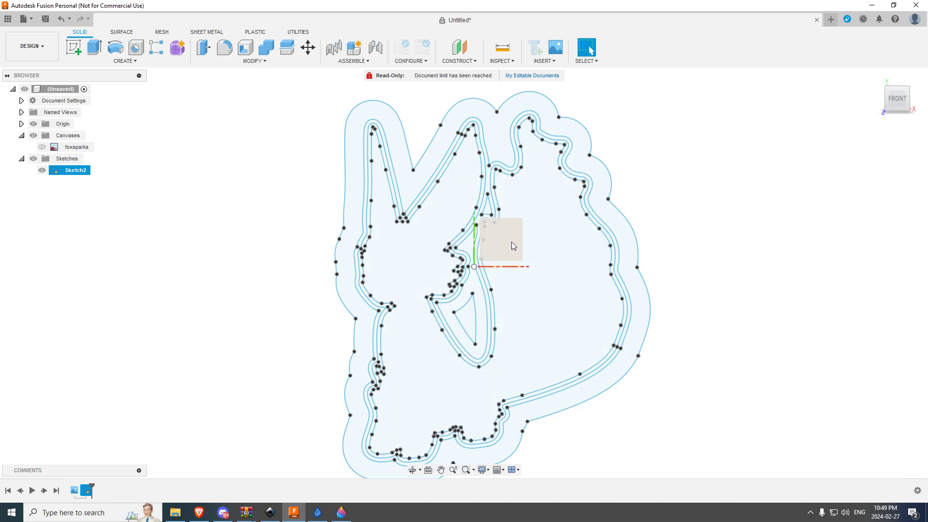
Hide the origin and extrude the wide outer band between the 2 mm and 7 mm offsets 5 mm as a new body
left_click(34, 124)
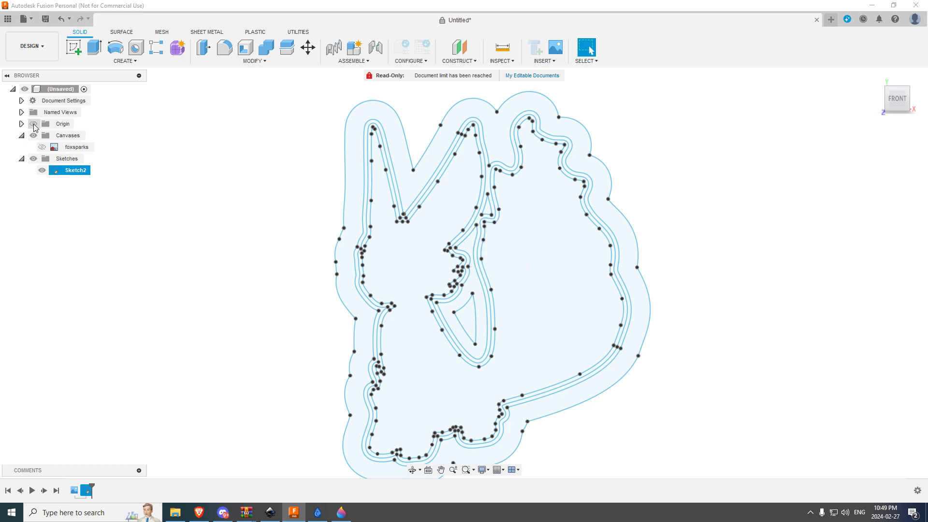
scroll(600, 297, "up", 3)
scroll(598, 296, "down", 4)
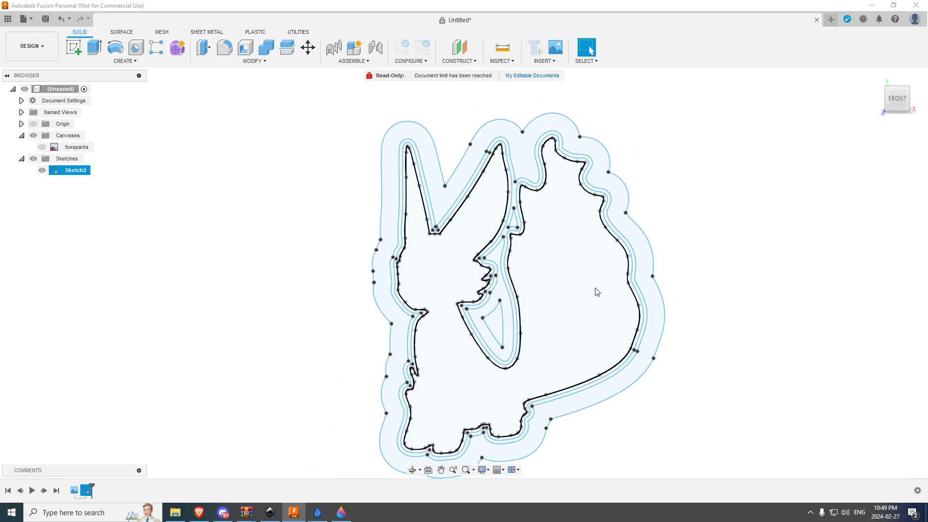
key("e")
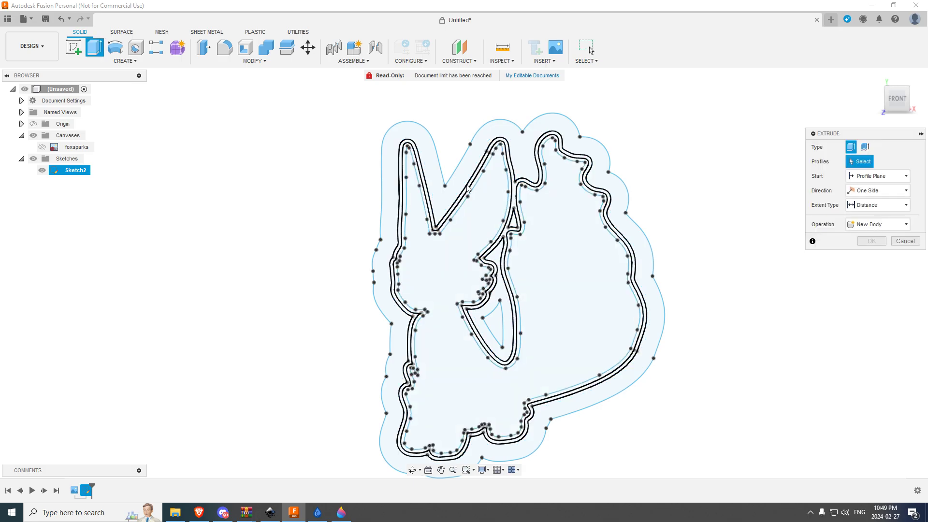
left_click(392, 179)
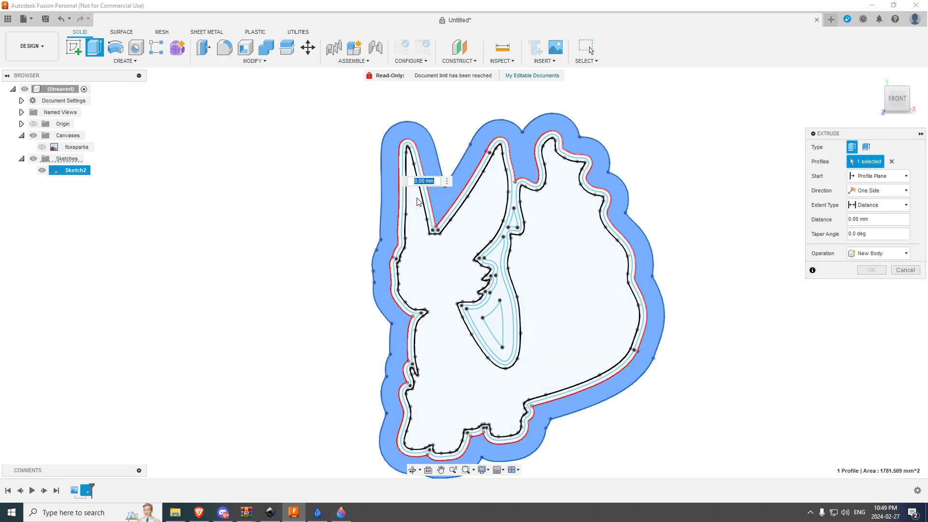
type("10")
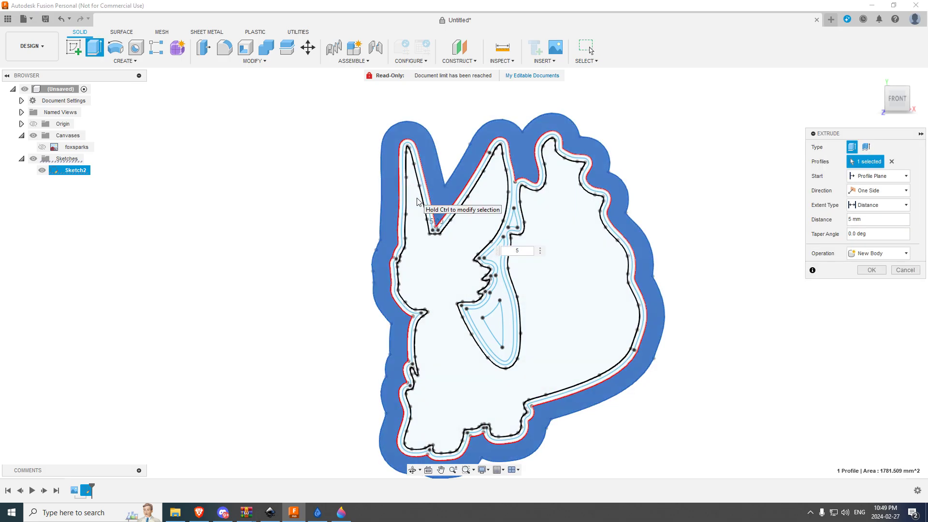
key("Return")
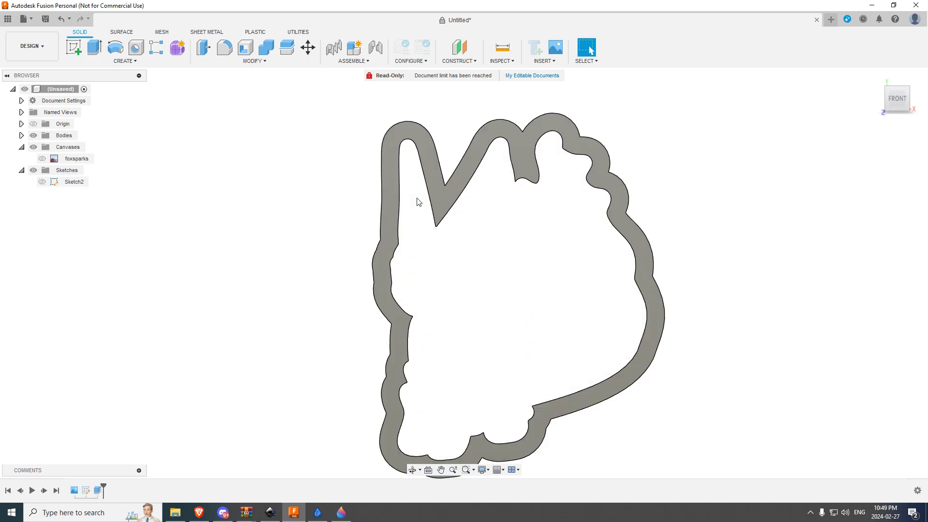
Show Sketch2 again and extrude the thin band between the 1 mm and 2 mm offsets 16 mm, joined to the body
left_click(43, 186)
left_click(42, 183)
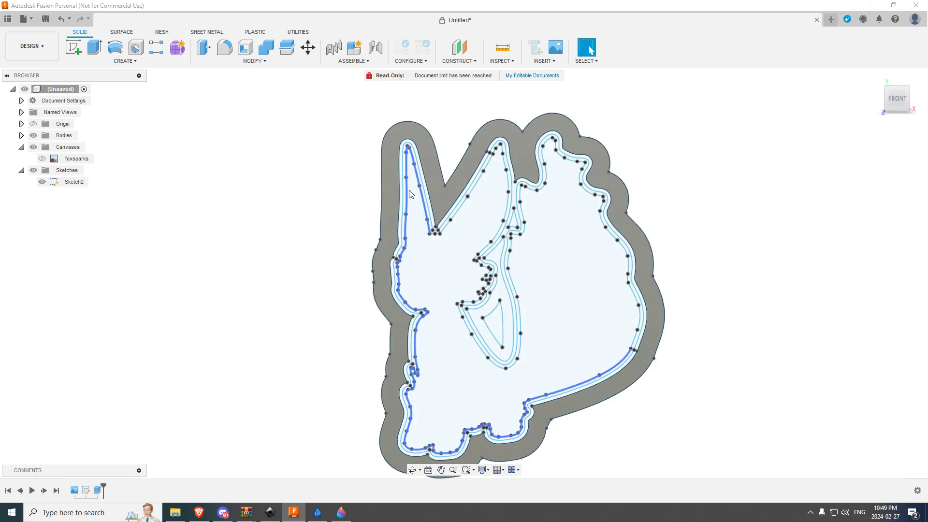
scroll(406, 196, "up", 2)
key("e")
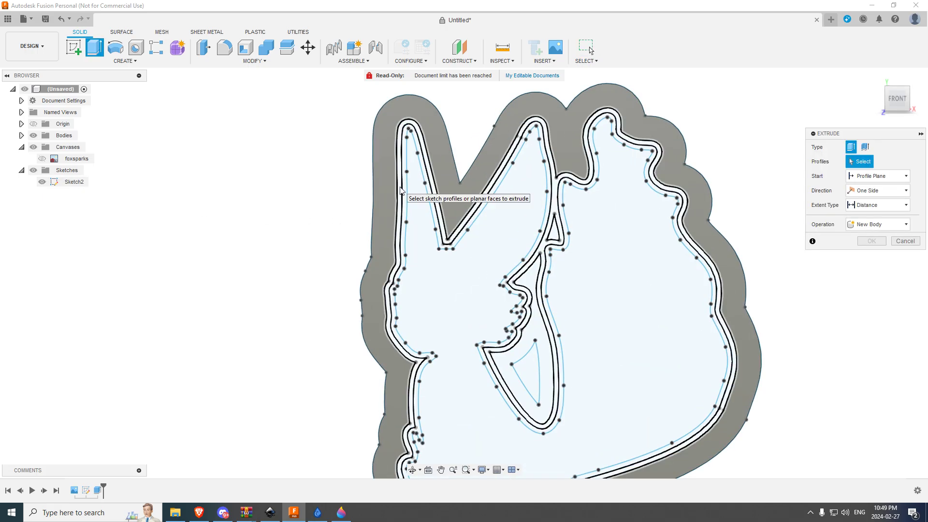
left_click(404, 193)
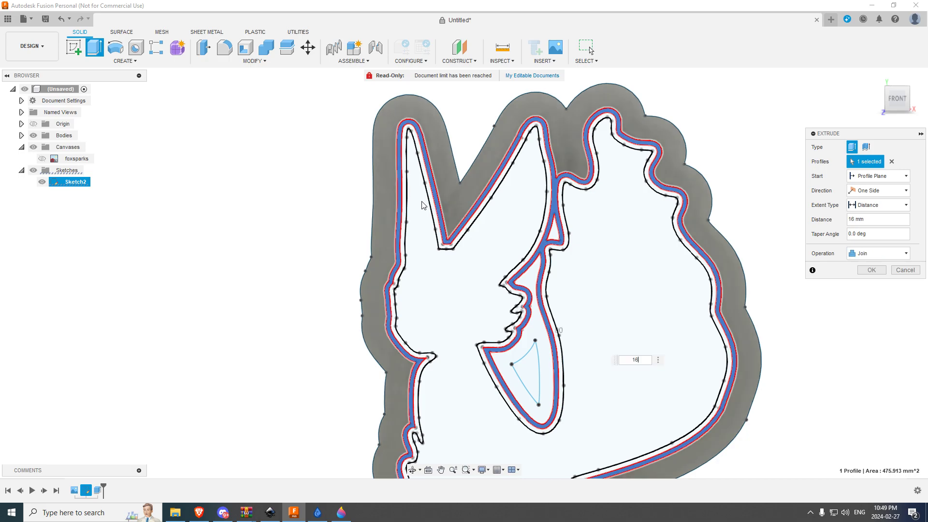
Extrude the innermost band between the fox outline and its 1 mm offset 20 mm, joined to the body
left_click(404, 199)
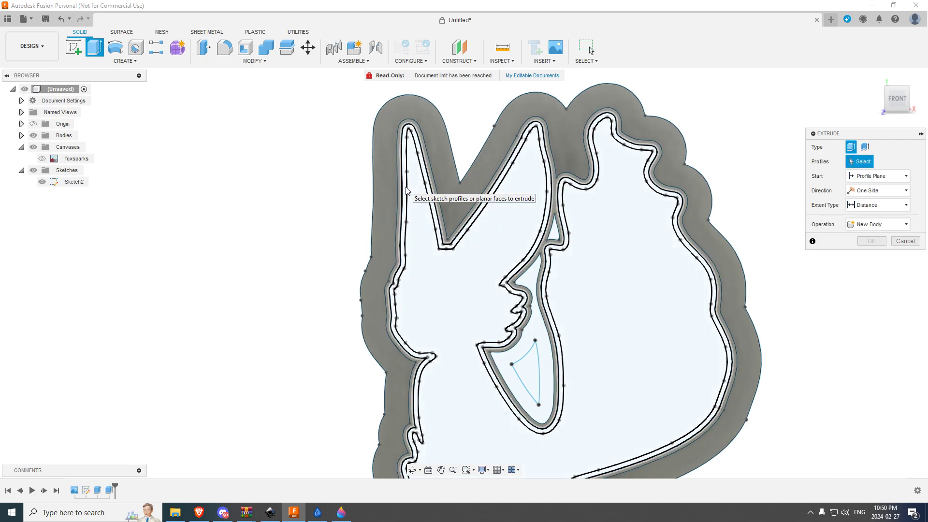
left_click(418, 193)
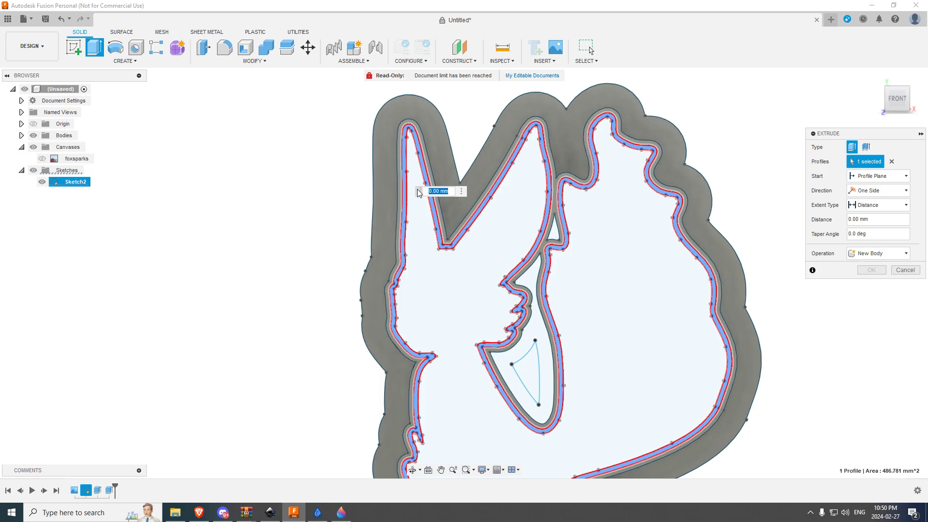
type("20")
key("Return")
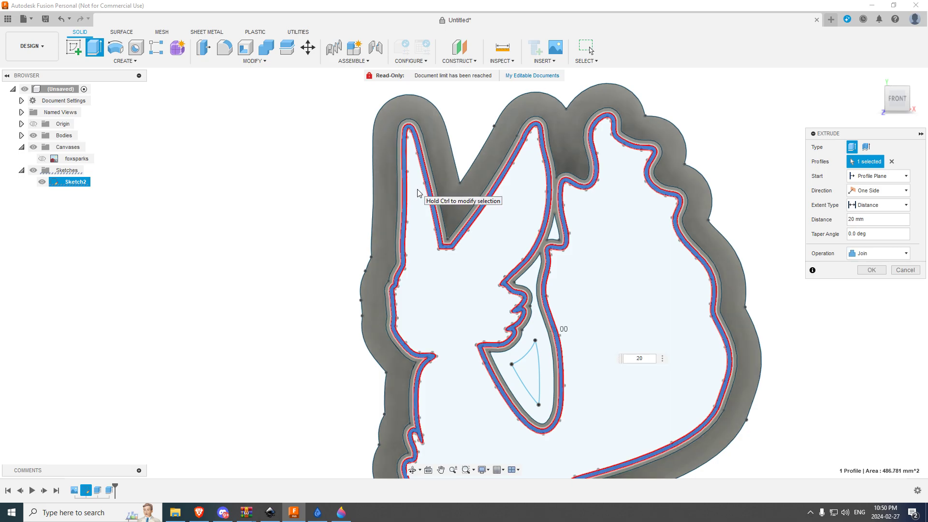
key("Return")
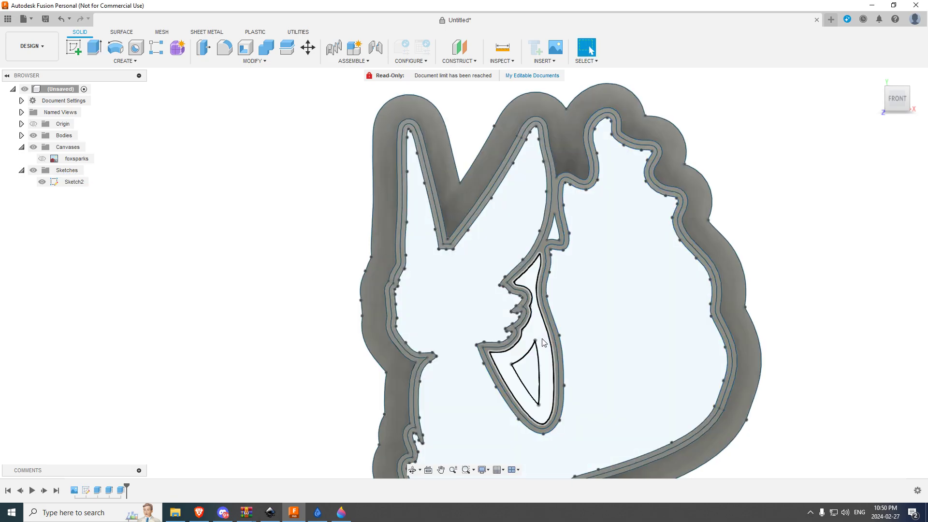
Extrude the region around the small triangle in the gap between the fox's chest and tail 5 mm
left_click(544, 342)
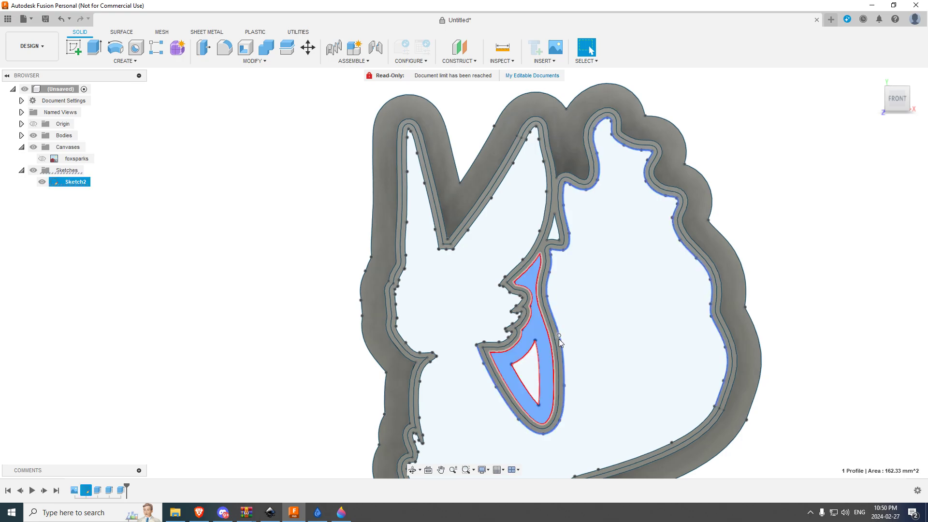
key("e")
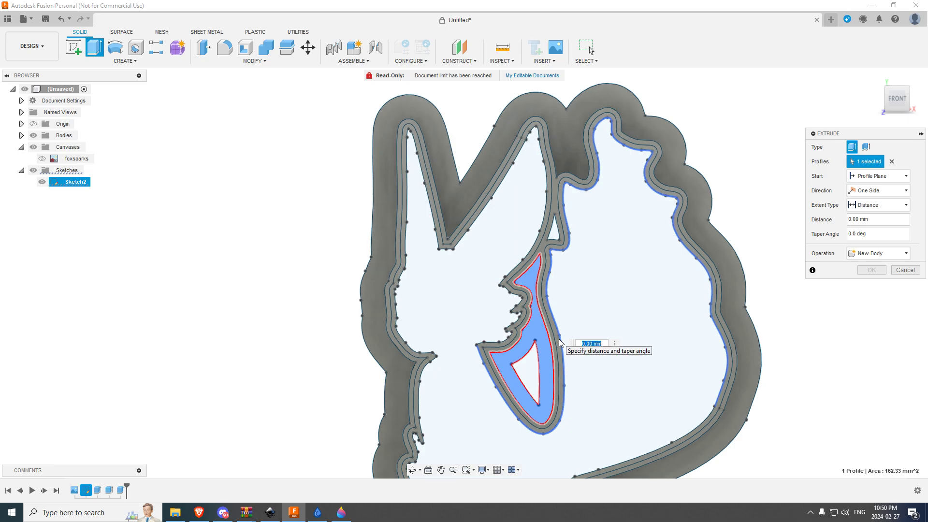
type("5")
key("Return")
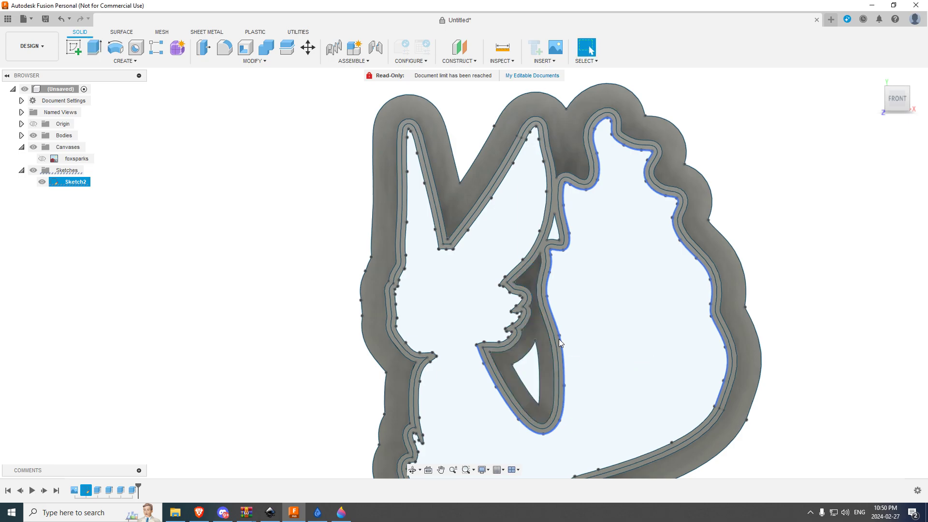
Fillet all front outer perimeter edges of the wide base band with a 2 mm constant radius
scroll(561, 343, "up", 3)
scroll(561, 343, "down", 5)
mouse_move(669, 432)
middle_mouse_down("shift")
mouse_move(665, 396)
mouse_move(686, 394)
mouse_move(669, 431)
mouse_move(679, 396)
mouse_move(674, 418)
mouse_move(686, 440)
middle_mouse_up("shift")
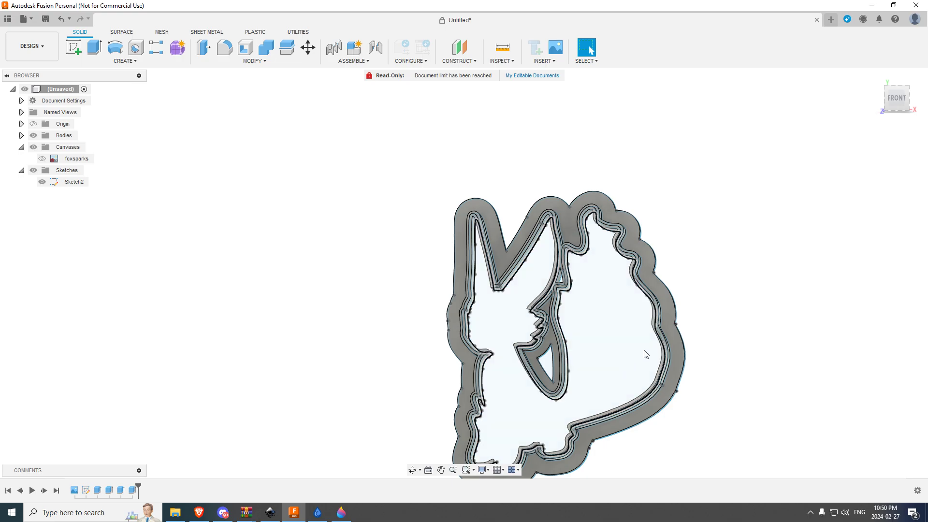
key("f")
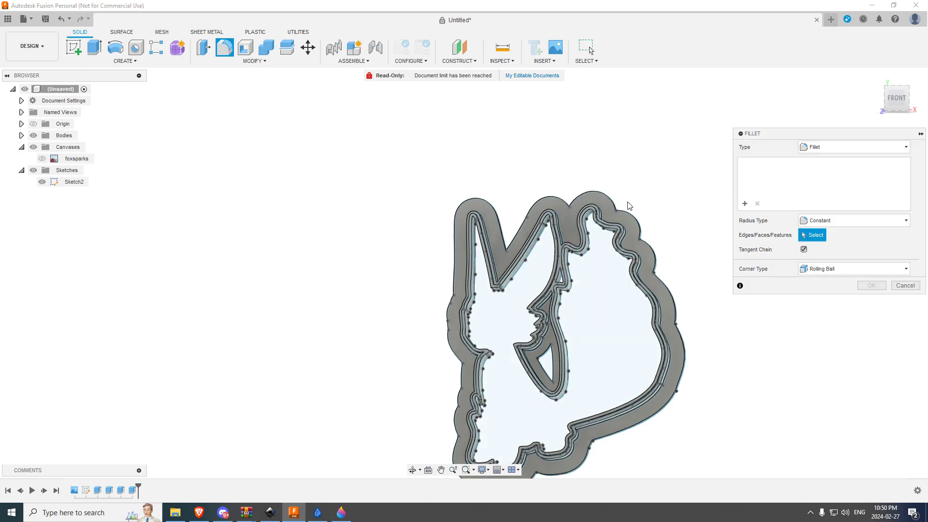
left_click(620, 205)
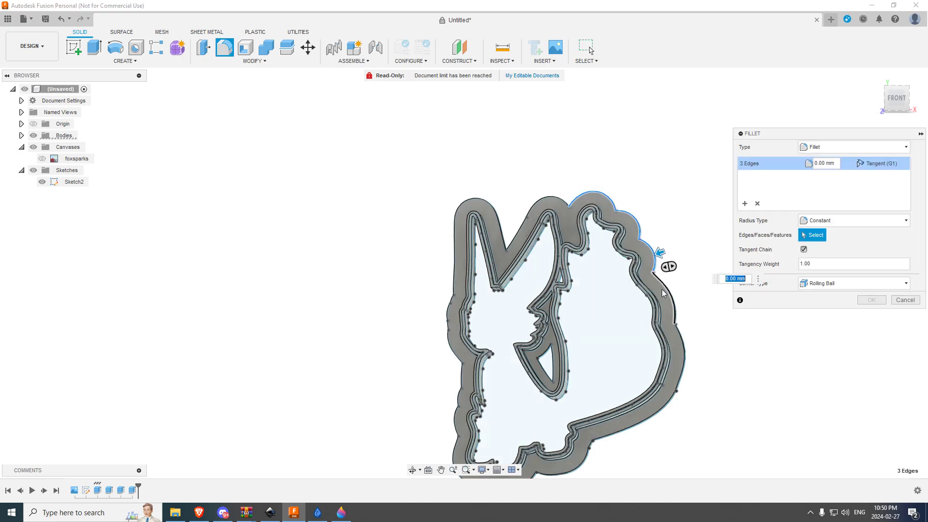
left_click(682, 353)
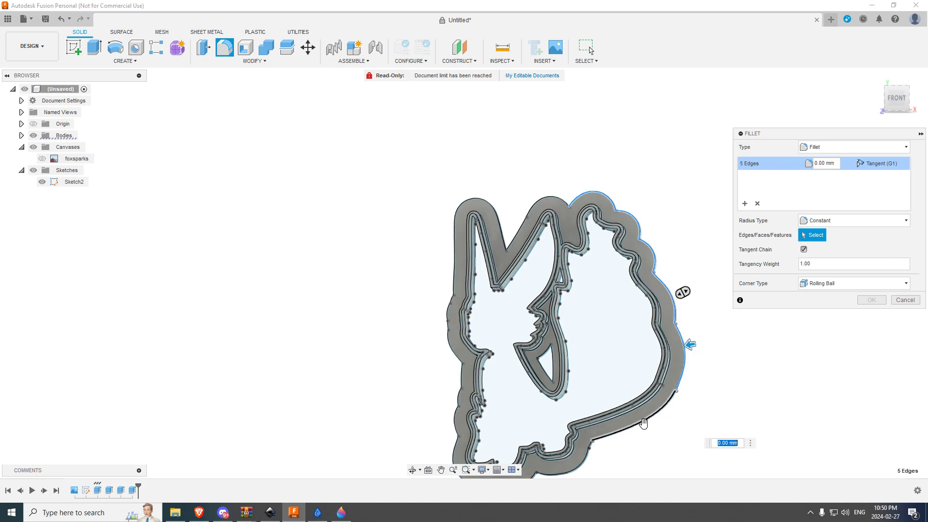
left_click(649, 425)
left_click(593, 448)
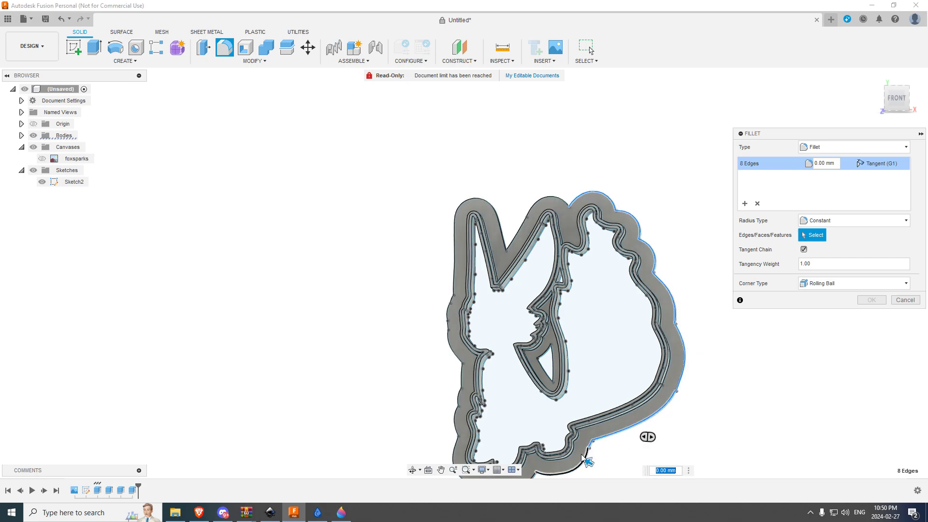
middle_click_drag(588, 460, 671, 357)
left_click(585, 384)
left_click(564, 383)
left_click(538, 320)
left_click(540, 294)
left_click(542, 276)
left_click(538, 256)
left_click(530, 215)
left_click(530, 209)
left_click(533, 196)
left_click(537, 182)
left_click(601, 135)
left_click(628, 95)
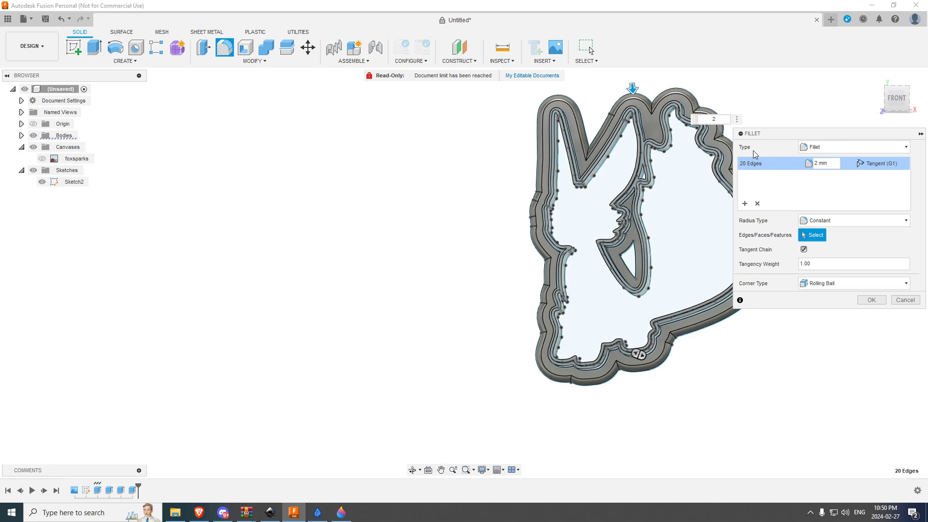
key("Return")
Fillet all back outer perimeter edges of the base band with a 2 mm constant radius
middle_click_drag(514, 277, 633, 282, "shift")
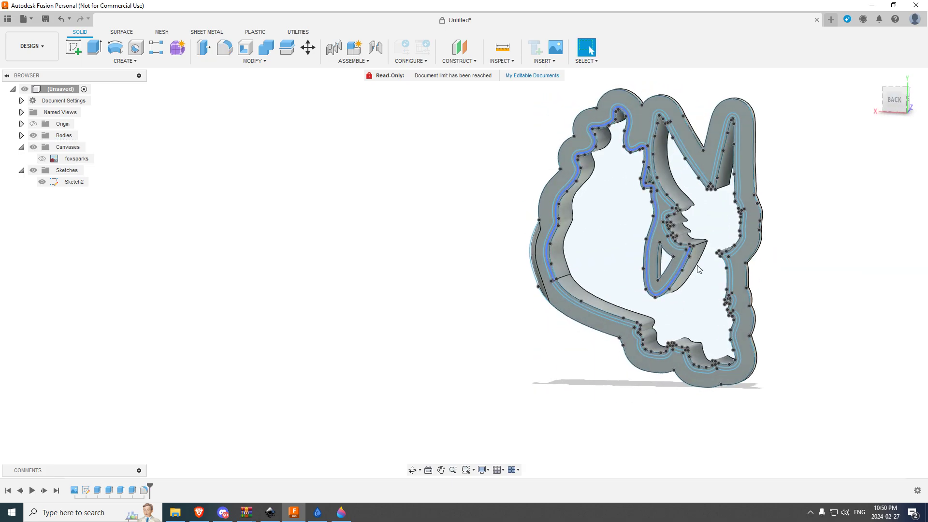
key("f")
left_click(721, 106)
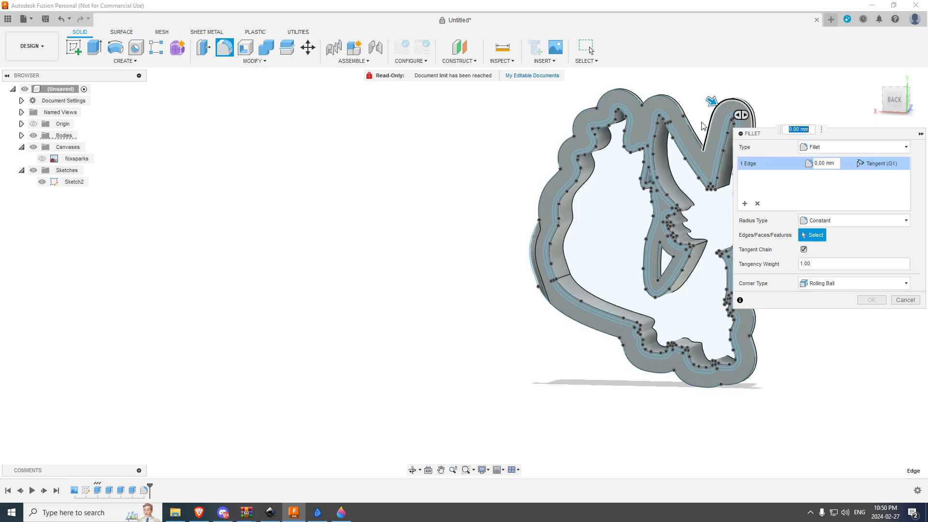
left_click(693, 134)
left_click(677, 108)
left_click(634, 99)
left_click(586, 115)
left_click(563, 152)
left_click(542, 212)
left_click(535, 249)
scroll(541, 281, "up", 1)
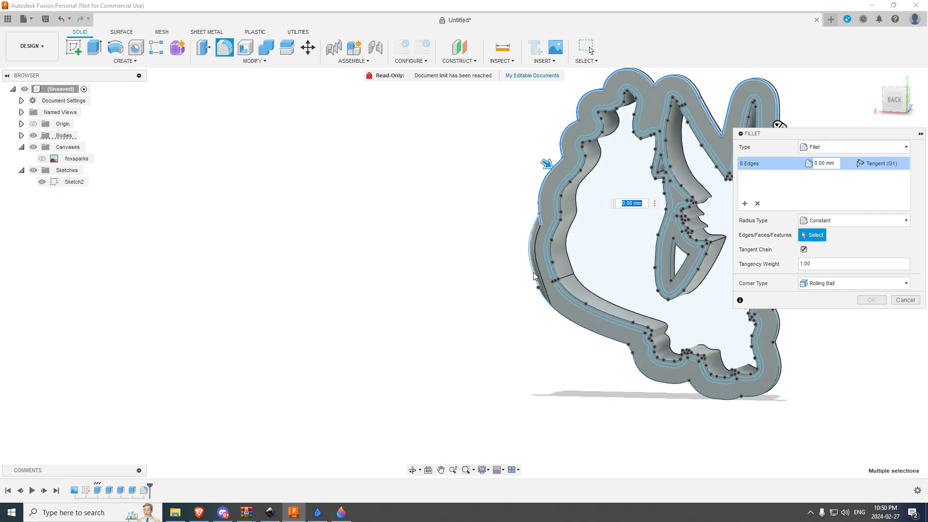
left_click(533, 253)
left_click(627, 358)
left_click(694, 387)
left_click(696, 392)
left_click(766, 392)
left_click(779, 335)
middle_click_drag(750, 347, 507, 329)
left_click(556, 290)
left_click(552, 269)
left_click(557, 244)
left_click(568, 212)
left_click(563, 188)
left_click(562, 184)
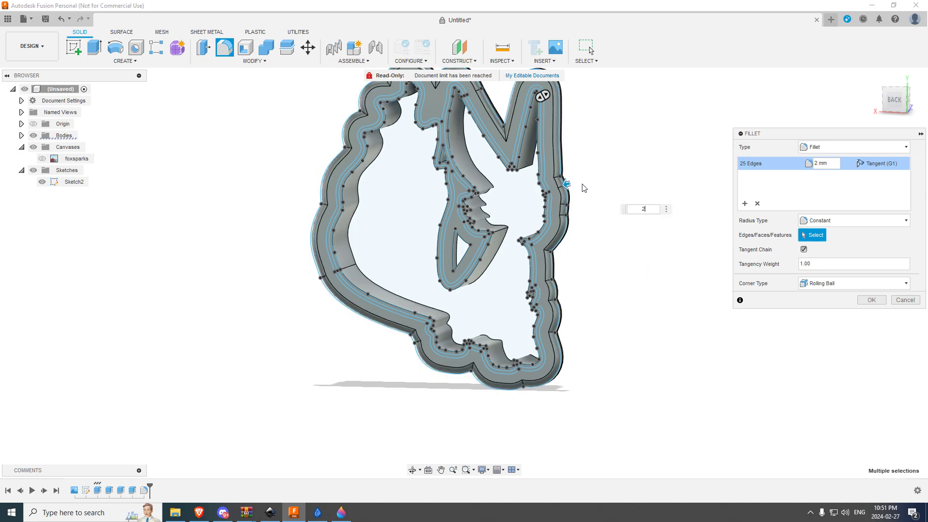
key("Return")
middle_click_drag(669, 229, 656, 299, "shift")
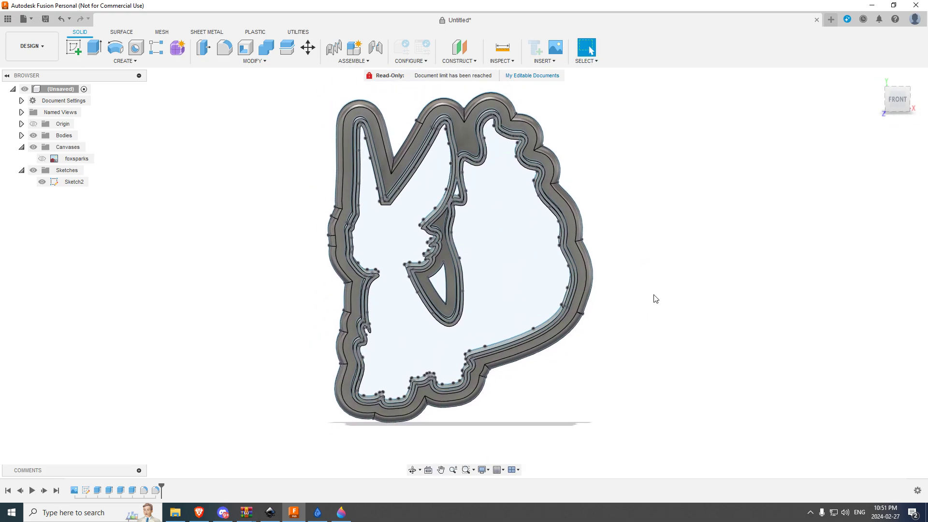